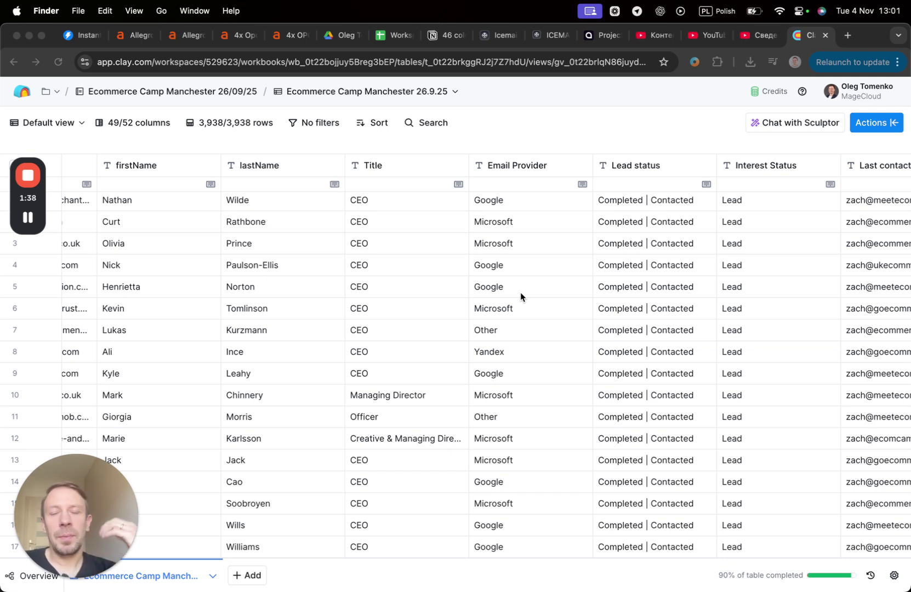
Step: Examine the lead table's columns from contact and lead status through store name, platform, monthly traffic and estimated sales to company details
scroll(518, 326, "right", 5)
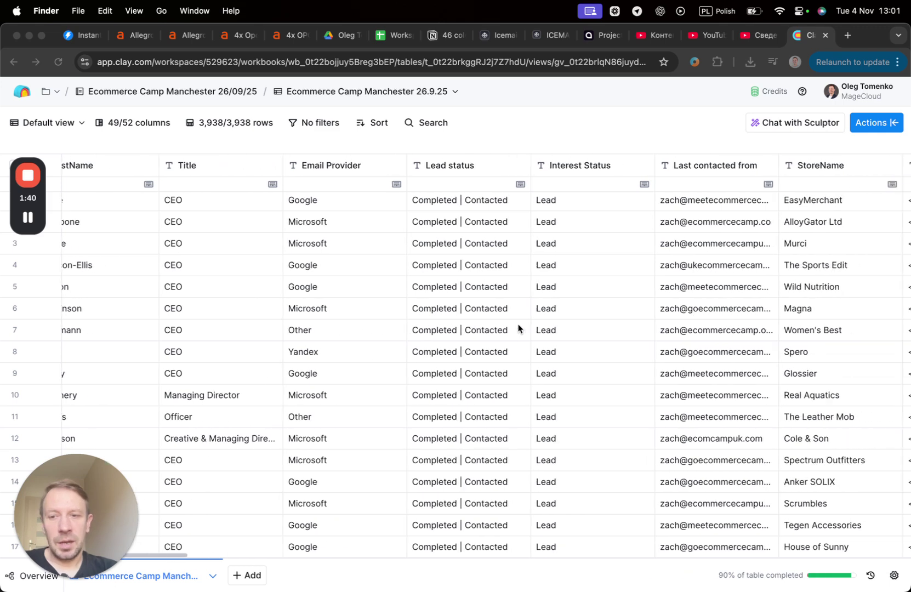
scroll(519, 328, "right", 5)
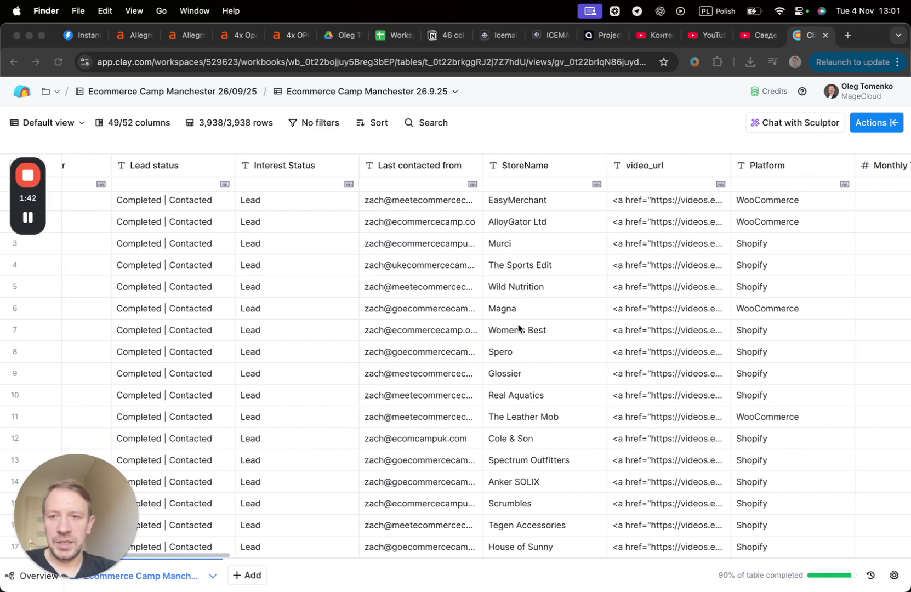
scroll(519, 327, "left", 2)
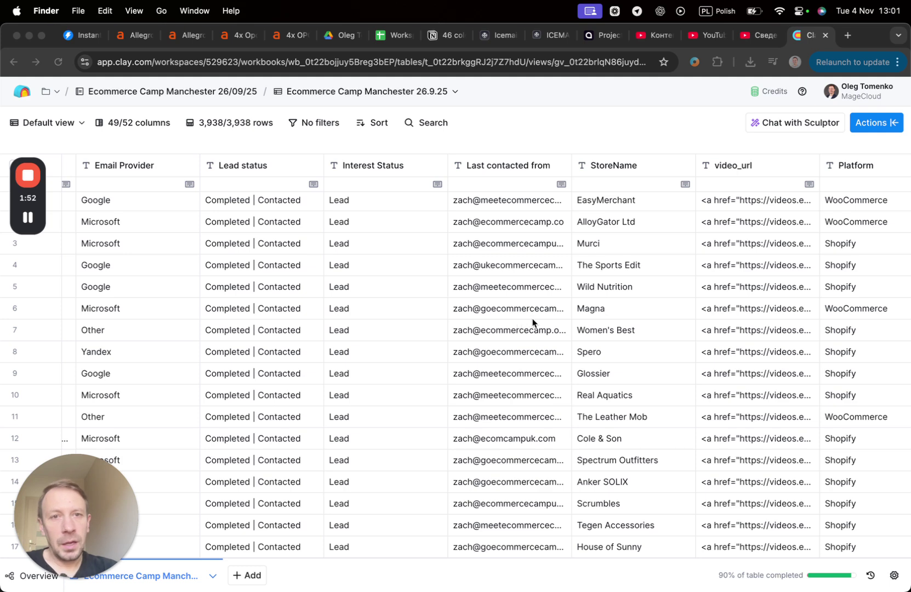
scroll(560, 319, "left", 1)
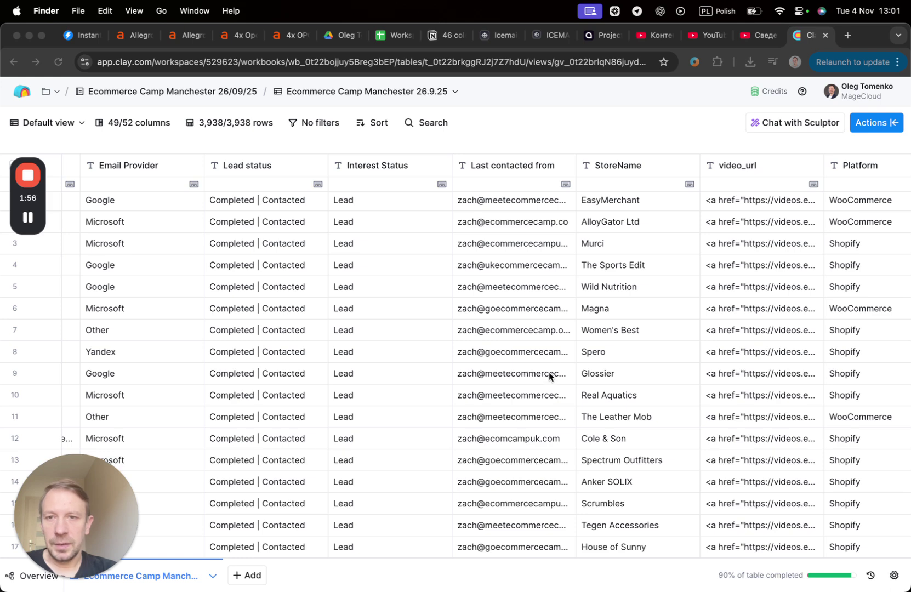
scroll(549, 373, "right", 3)
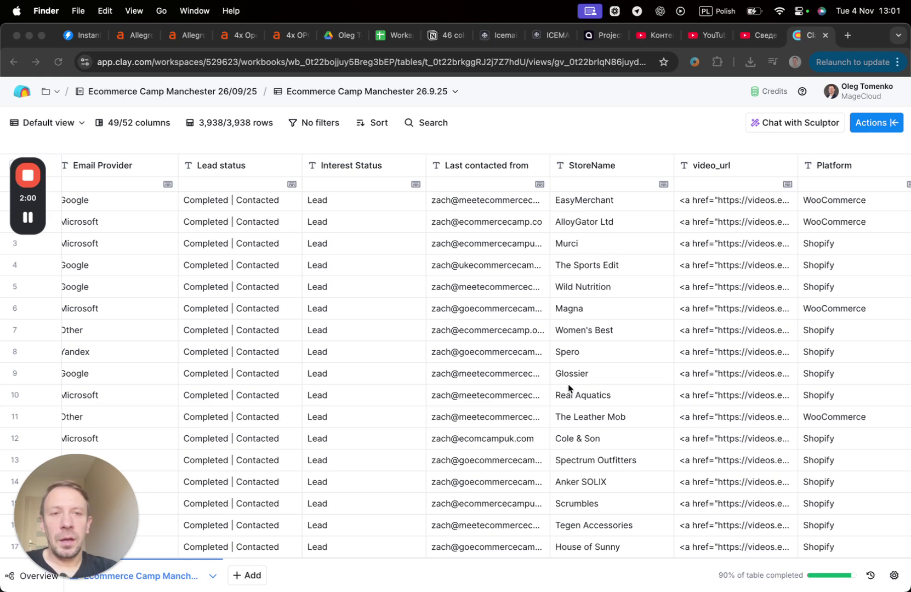
scroll(569, 384, "right", 10)
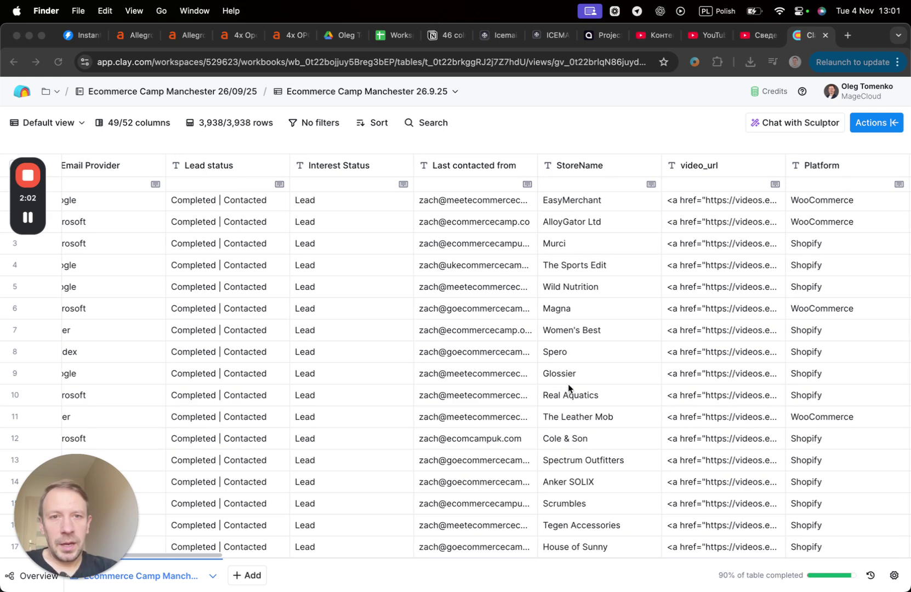
scroll(568, 387, "right", 8)
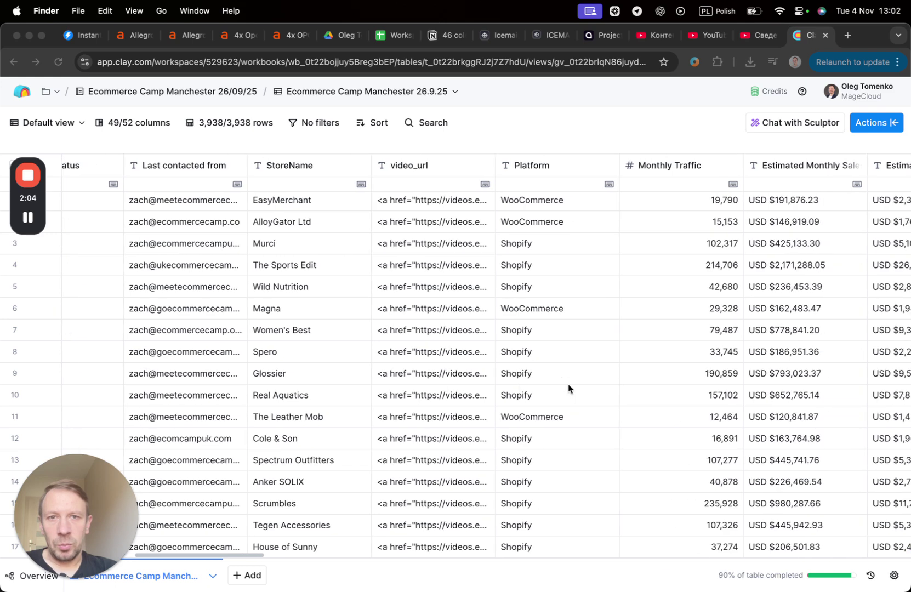
scroll(568, 383, "left", 4)
scroll(568, 384, "right", 20)
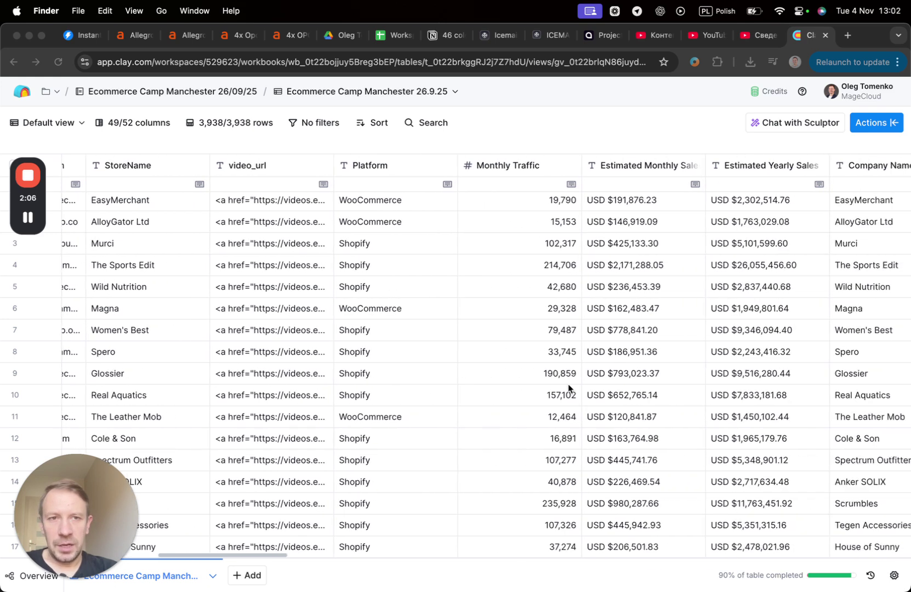
scroll(568, 387, "right", 8)
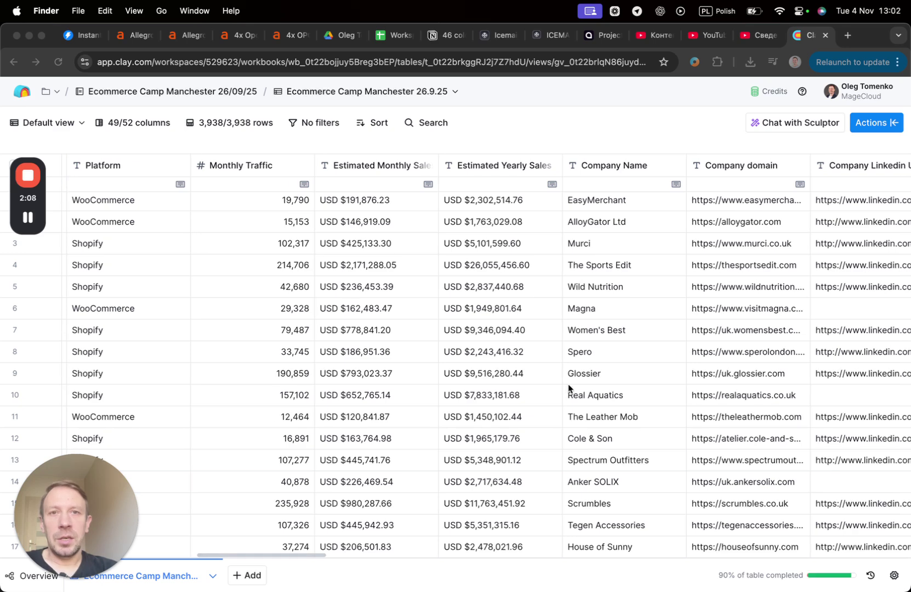
scroll(568, 384, "right", 2)
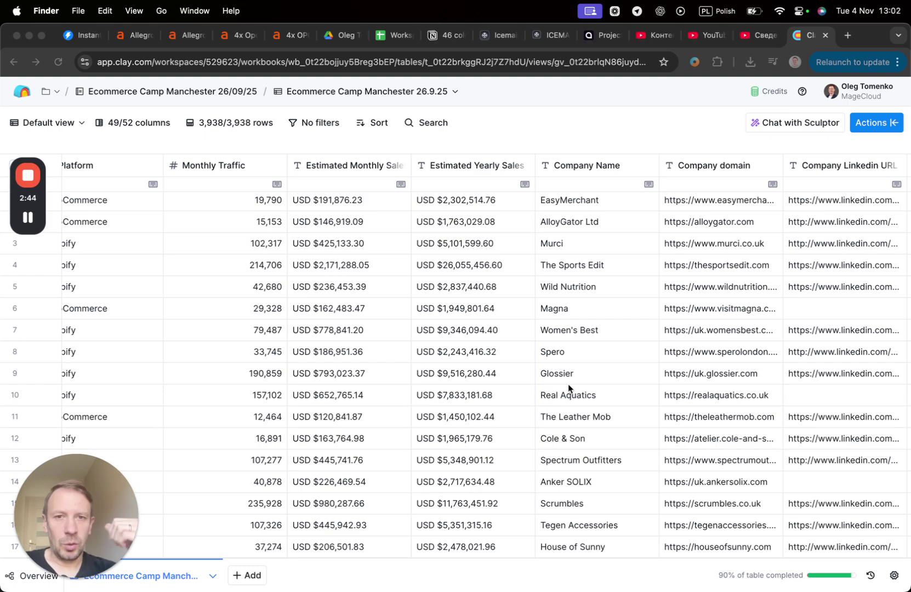
Step: Inspect the expanded Result data of the first row's HTTP API cell, then close its details
scroll(616, 417, "right", 5)
scroll(616, 418, "right", 20)
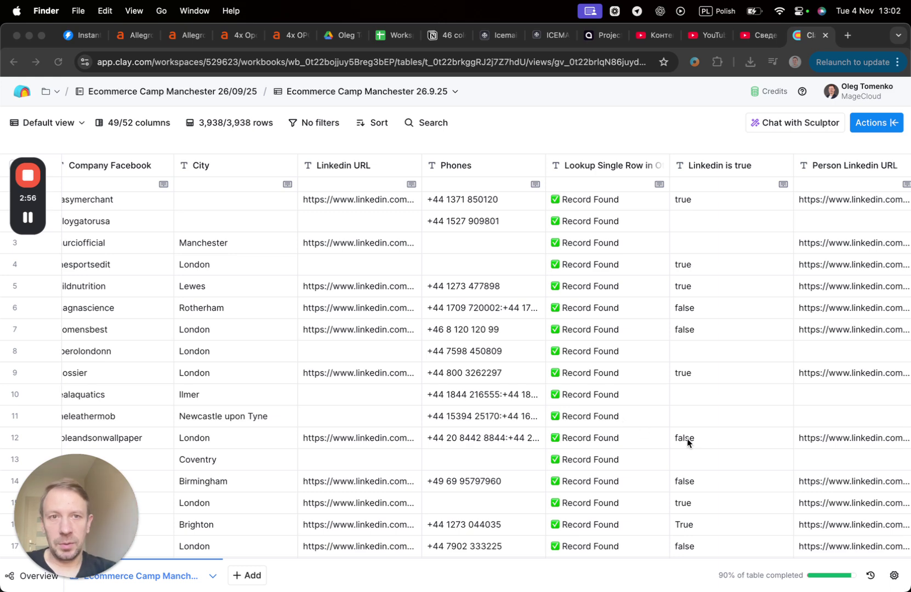
scroll(685, 442, "right", 10)
scroll(685, 441, "right", 5)
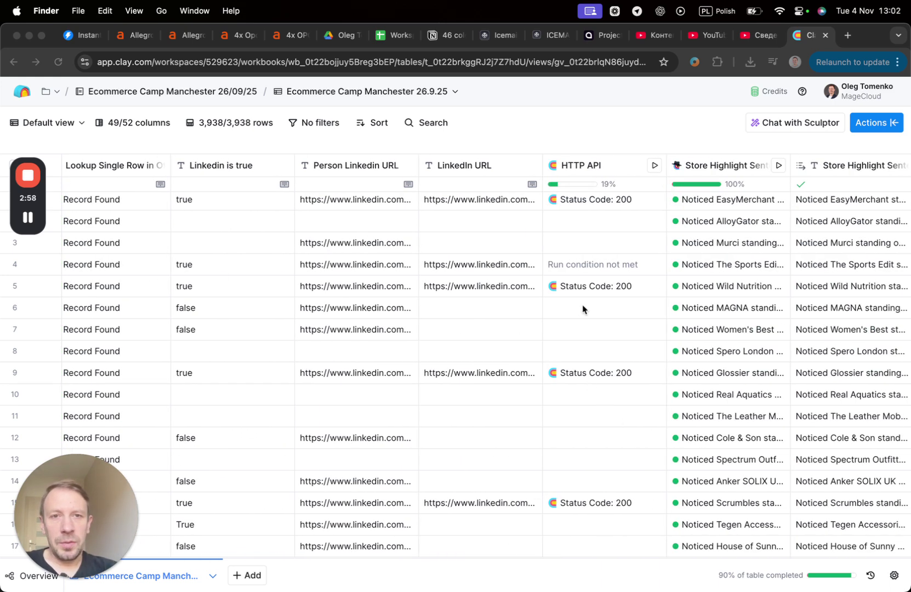
scroll(606, 329, "left", 3)
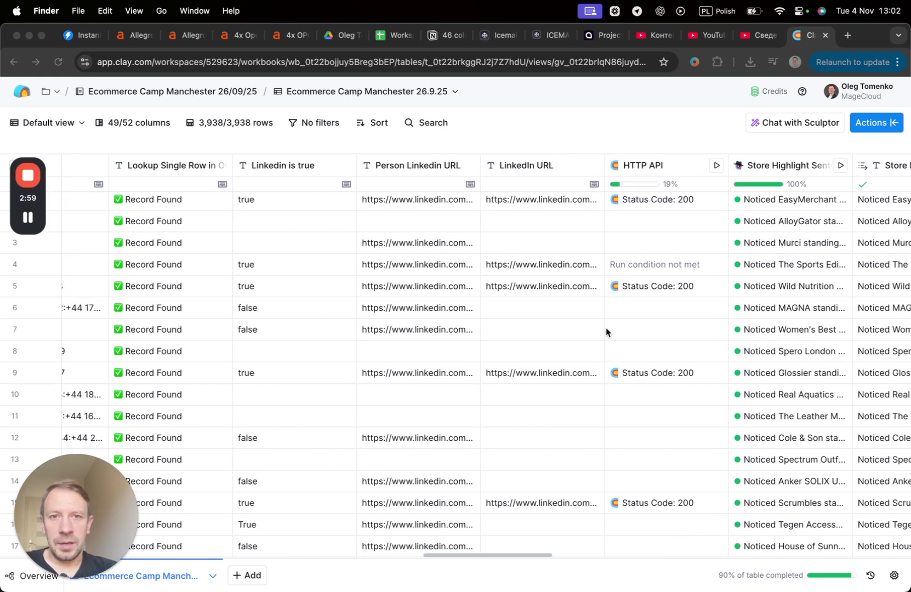
left_click(559, 140)
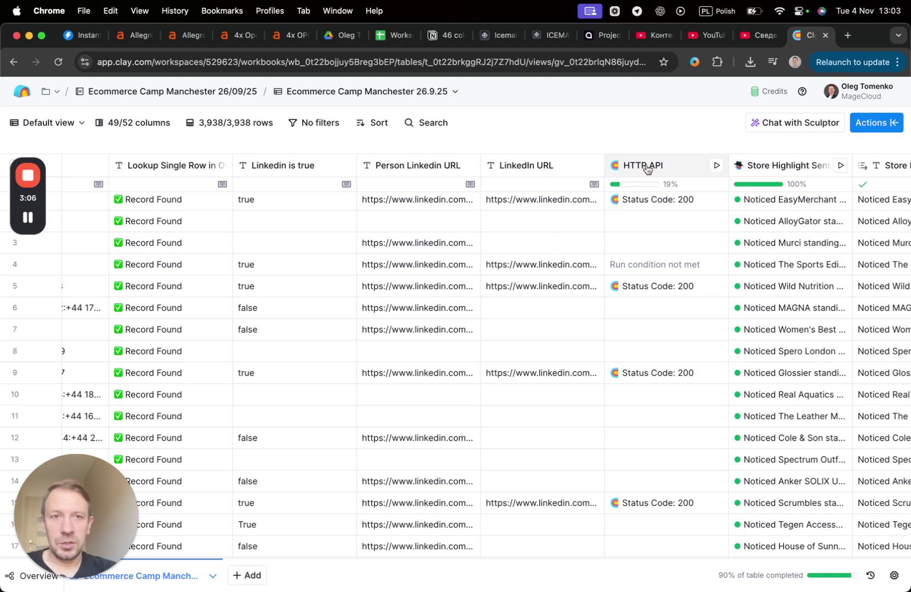
left_click(648, 202)
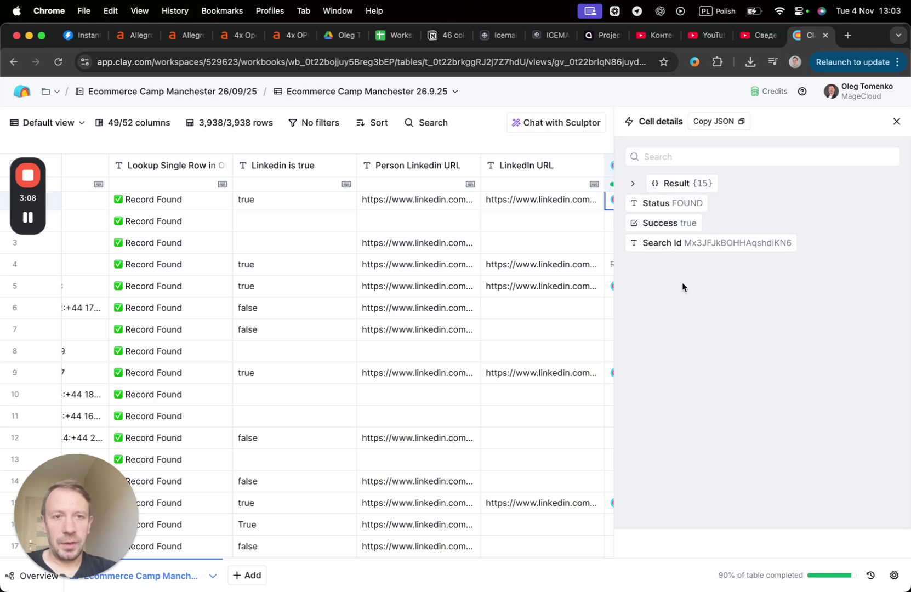
left_click(633, 183)
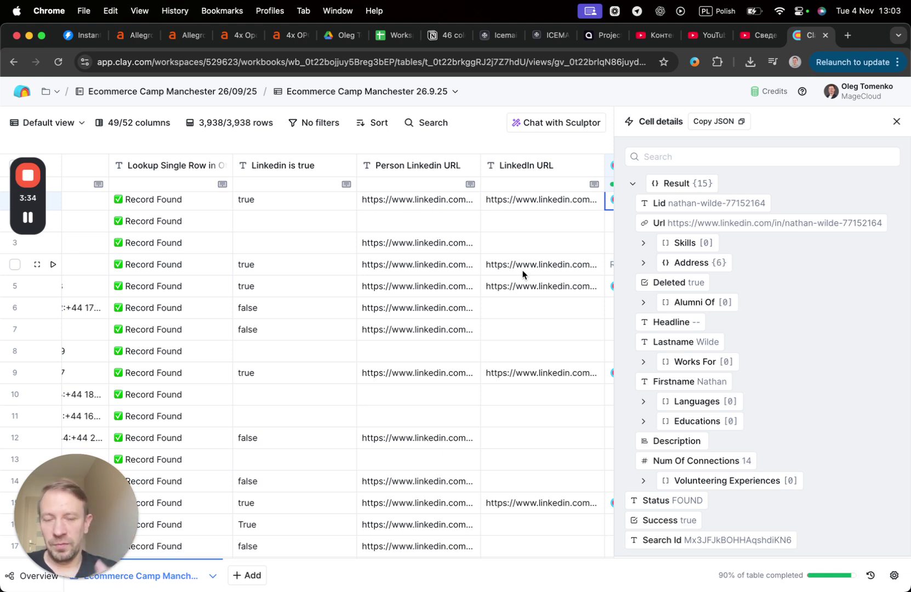
mouse_move(745, 212)
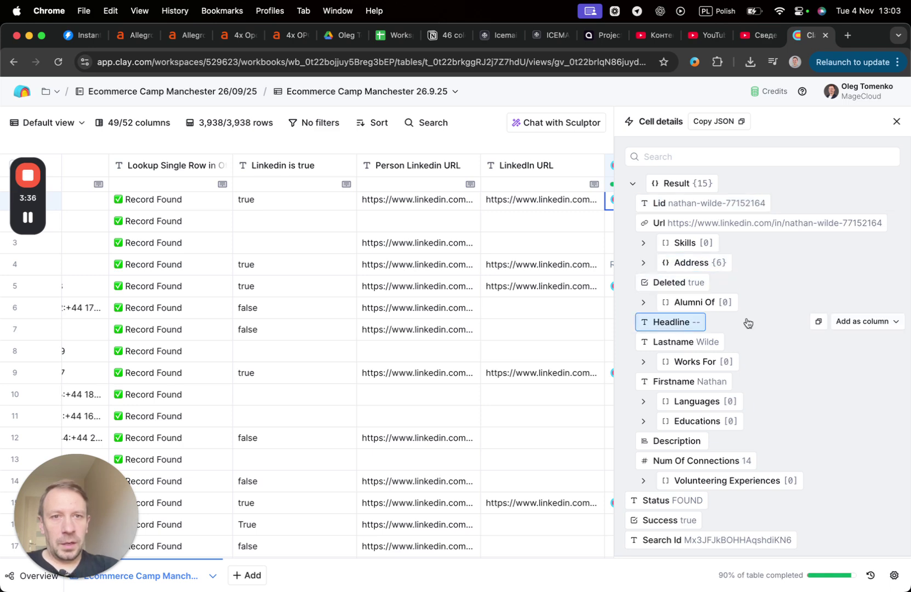
left_click(897, 121)
Step: View the generated sentence and reasoning in EasyMerchant's Store Highlight Sentence cell, then close the cell details
scroll(604, 236, "right", 5)
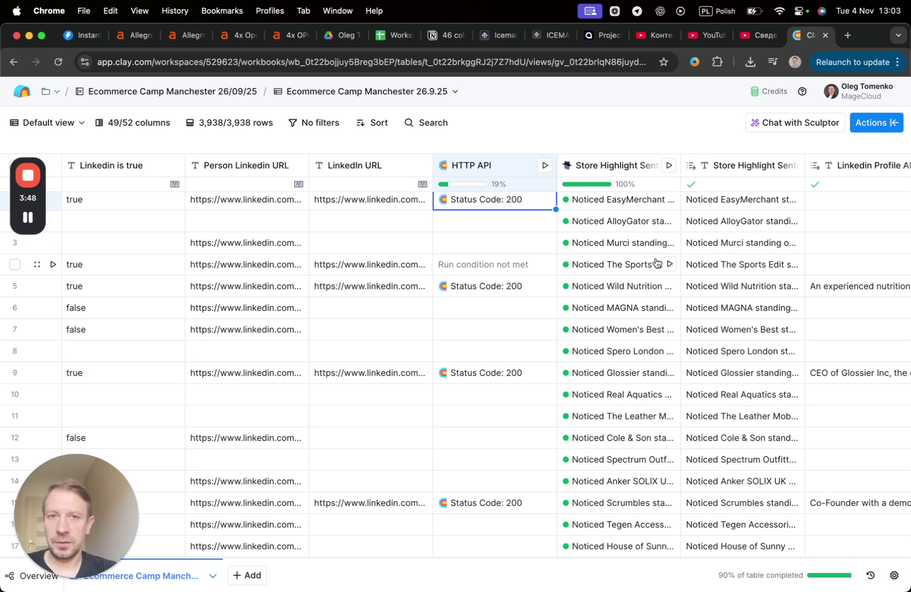
left_click(639, 206)
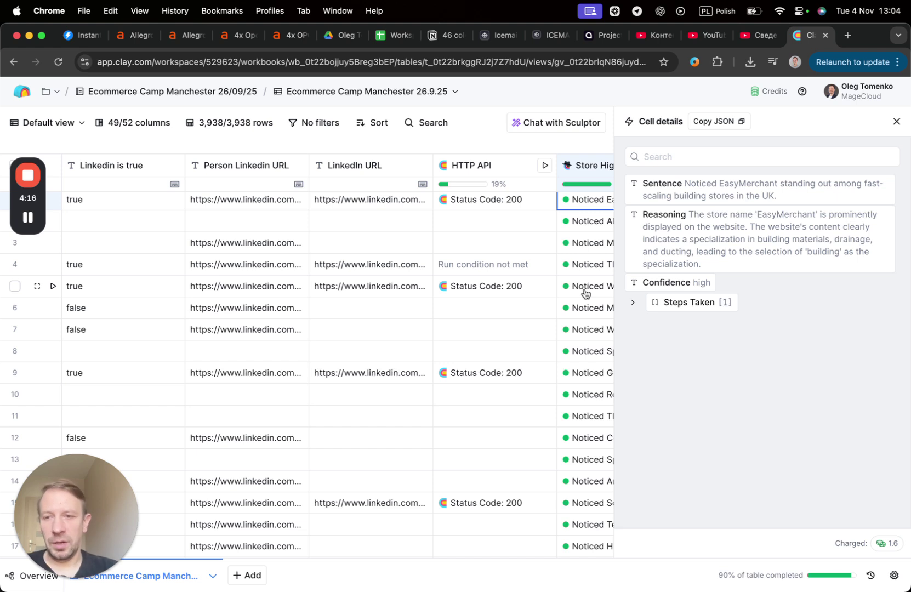
scroll(586, 294, "right", 3)
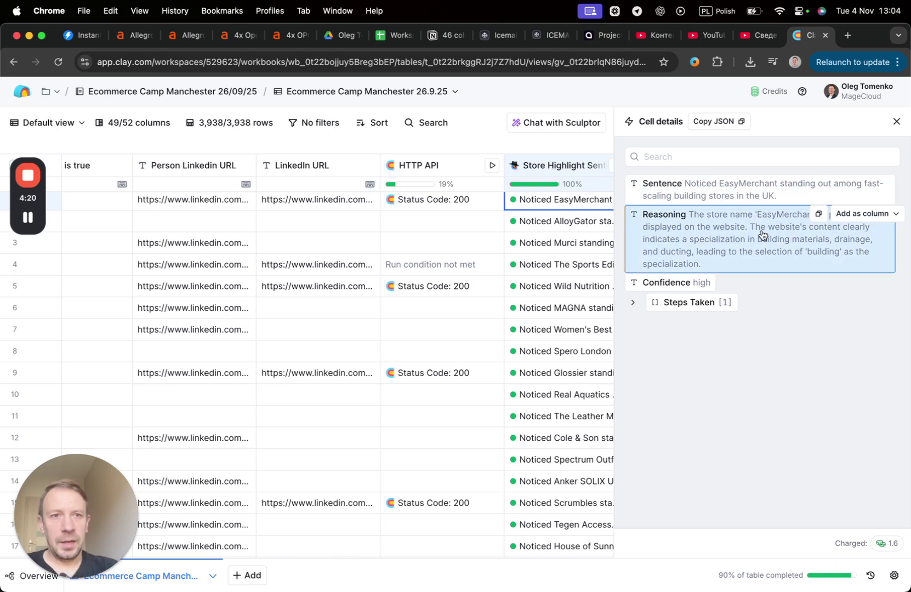
left_click(898, 122)
Step: Open the Linkedin-based opener column's configuration and review its run settings and the PDF attached under Document context
scroll(691, 213, "right", 5)
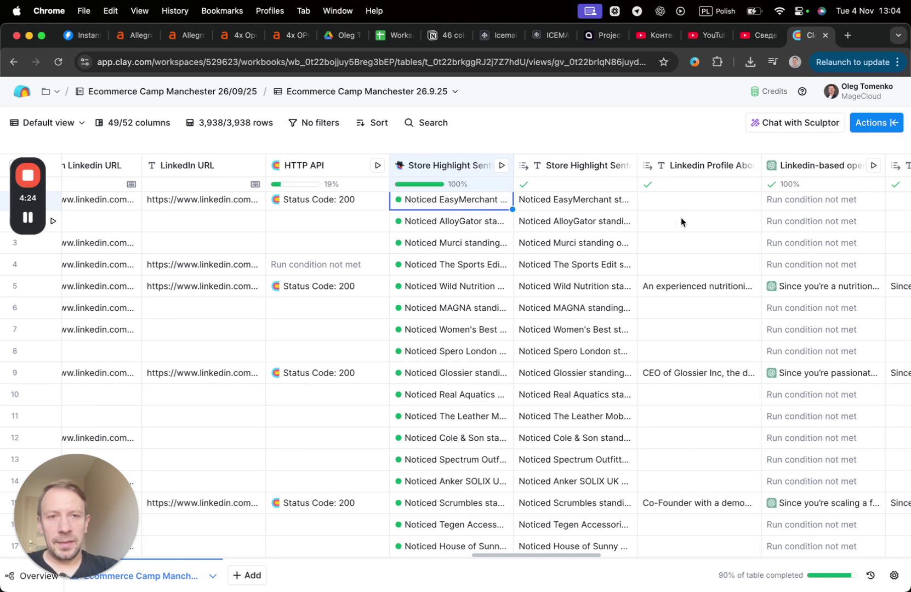
scroll(337, 219, "up", 1)
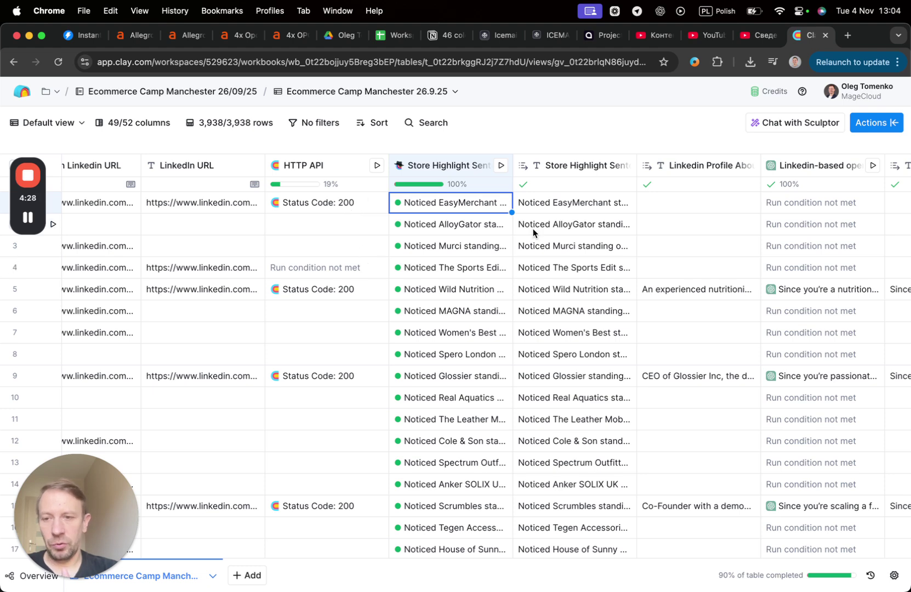
scroll(714, 227, "right", 4)
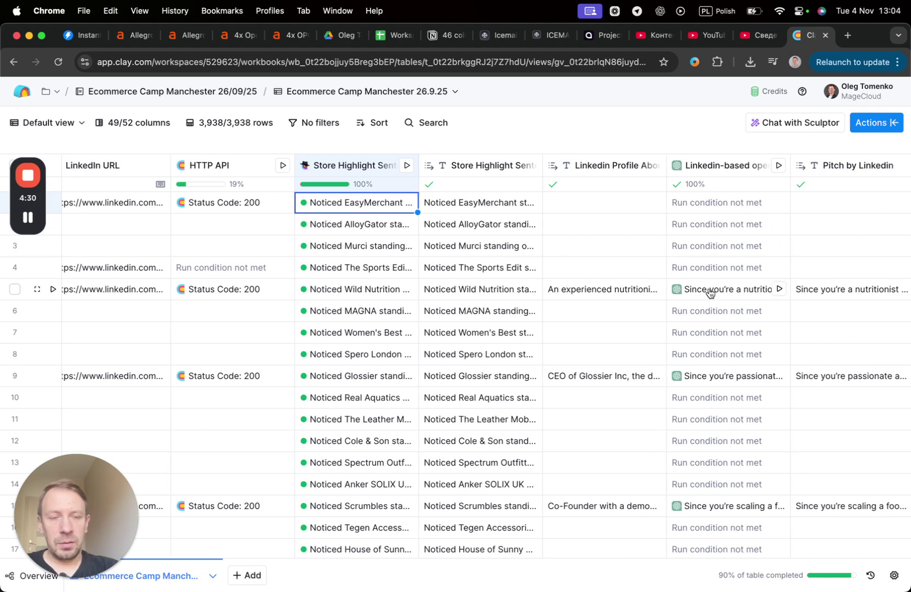
left_click(713, 165)
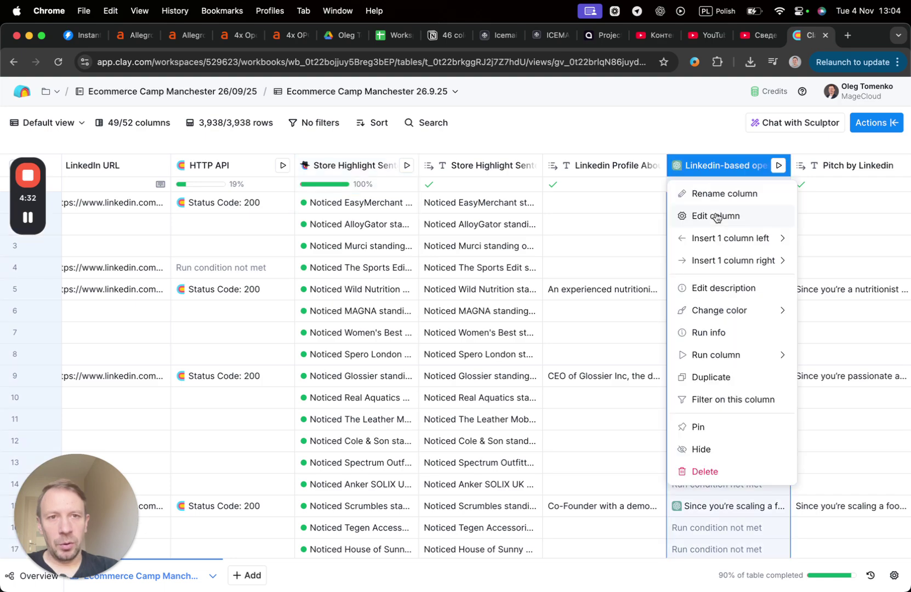
left_click(719, 215)
scroll(744, 373, "down", 15)
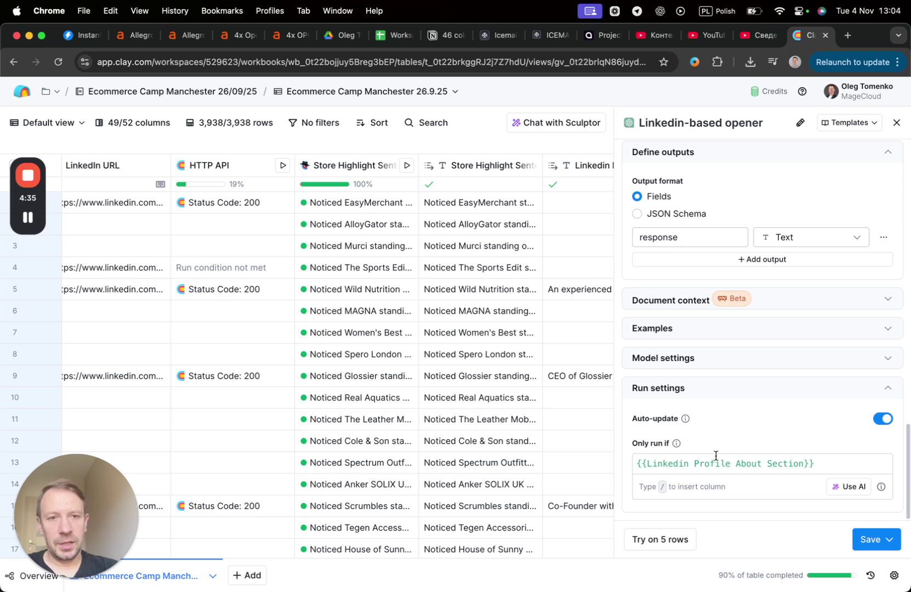
left_click(696, 301)
scroll(720, 455, "down", 3)
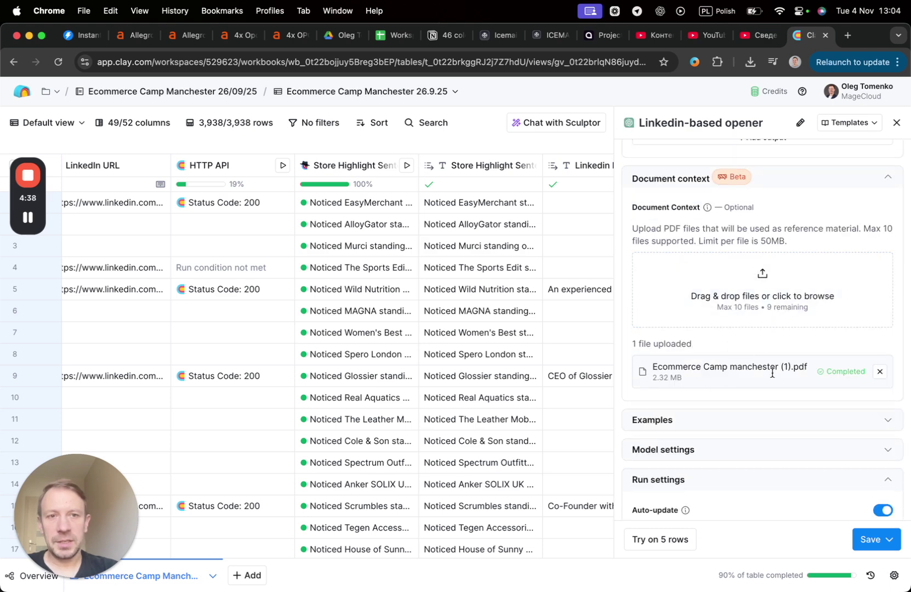
Step: Read the Linkedin-based opener's system prompt and main prompt, then close the column configuration without saving
scroll(785, 379, "up", 10)
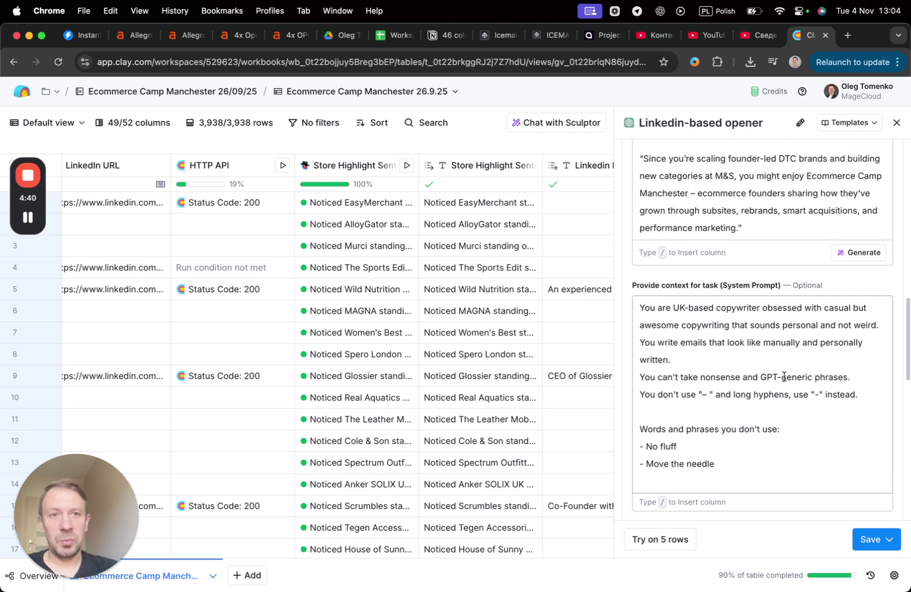
scroll(784, 377, "up", 5)
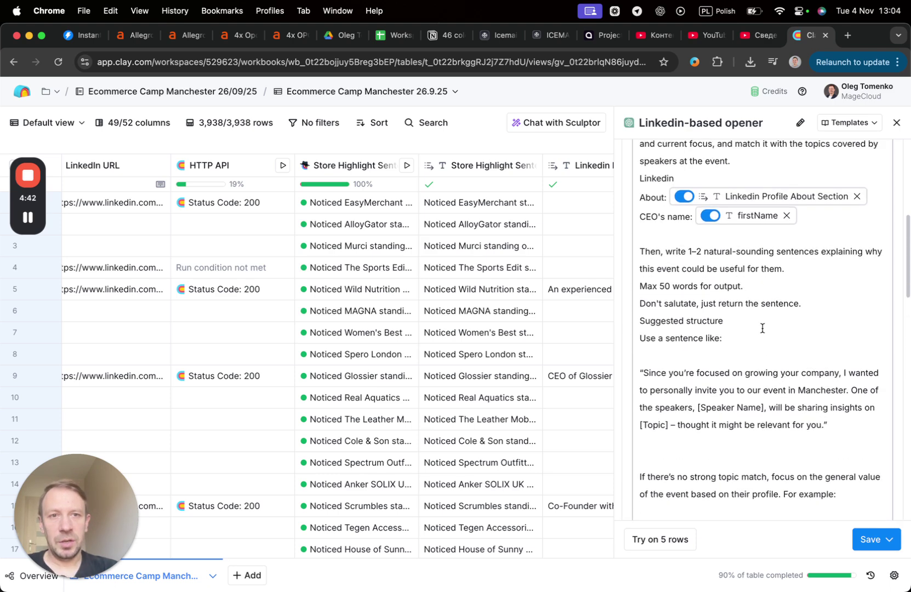
scroll(763, 328, "up", 1)
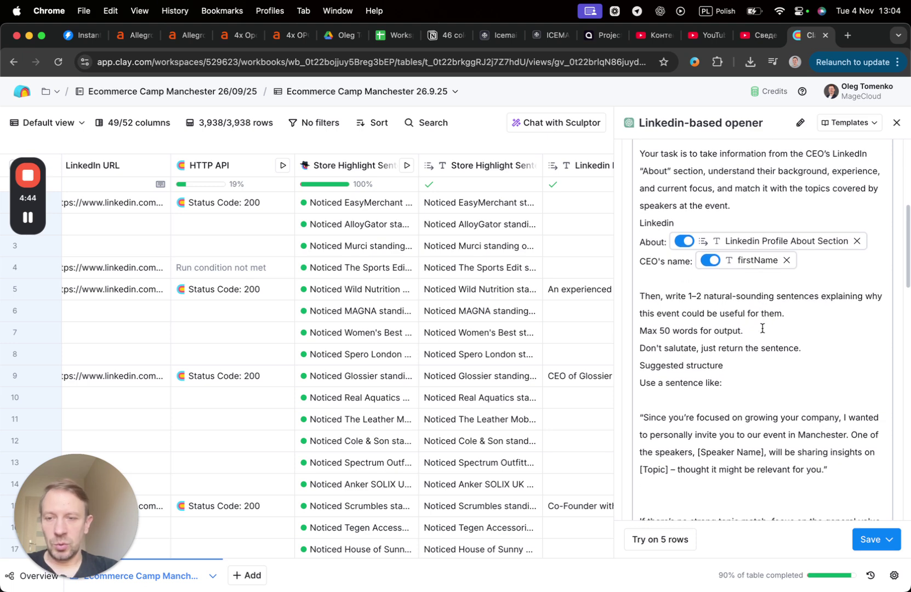
scroll(781, 325, "up", 5)
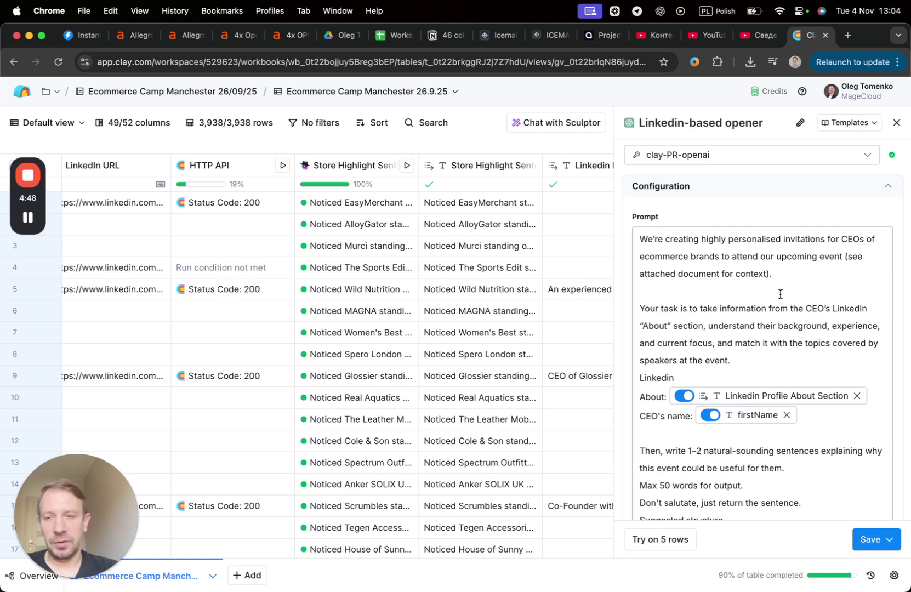
left_click(897, 122)
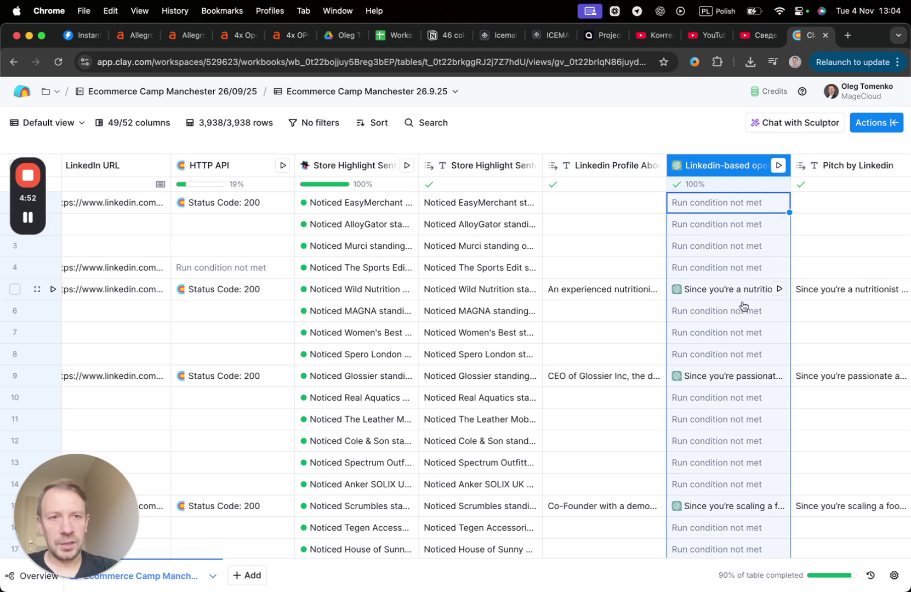
Step: View the full Linkedin-based opener response generated for the Wild Nutrition row, then close the cell details
scroll(738, 309, "down", 1)
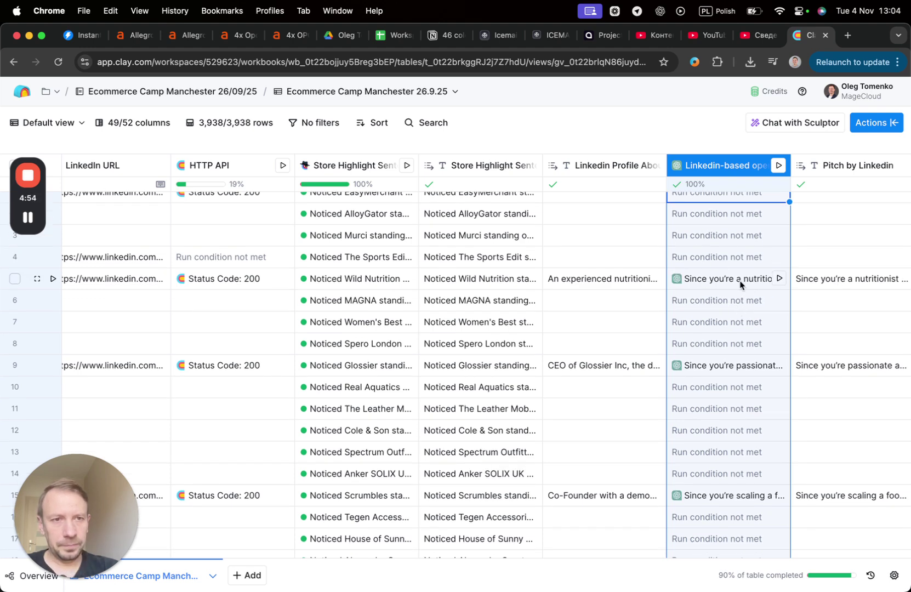
left_click(740, 283)
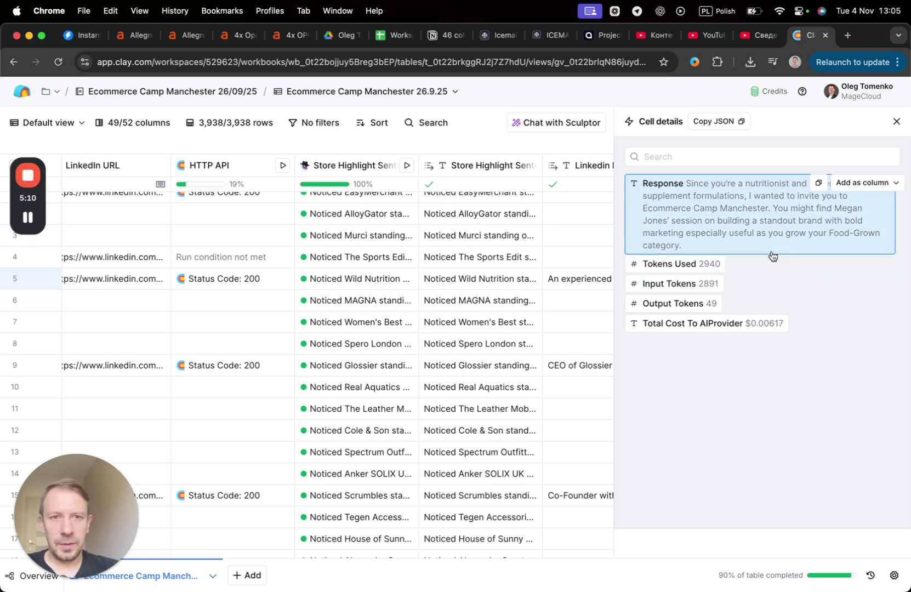
left_click(897, 122)
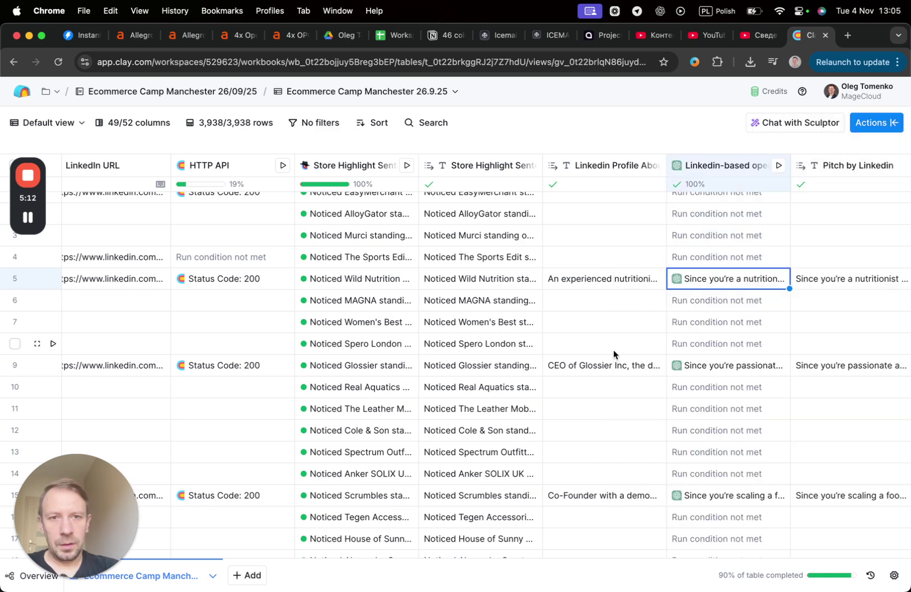
scroll(613, 351, "up", 1)
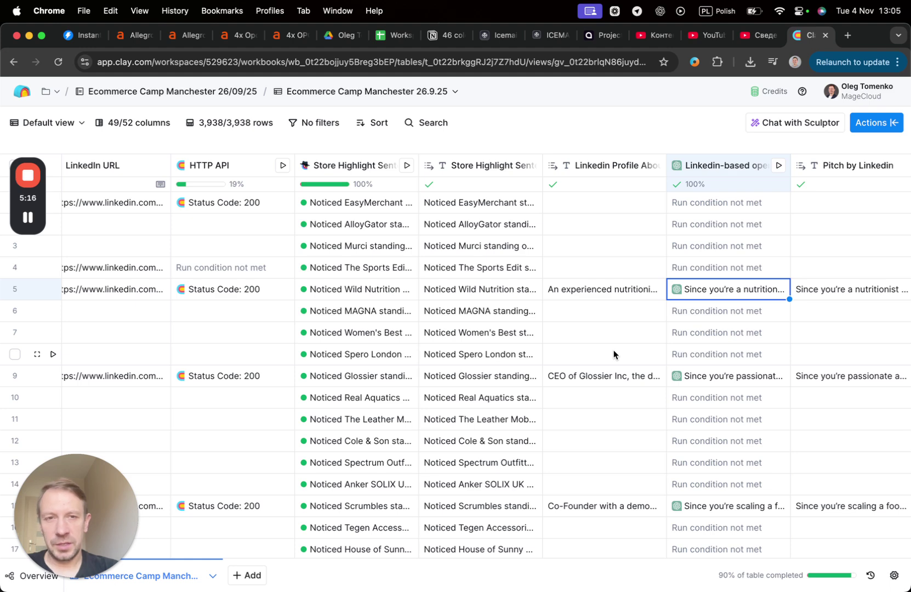
Step: View the full Follow-up by Li response generated for the Wild Nutrition row, then close the cell details
scroll(622, 342, "right", 5)
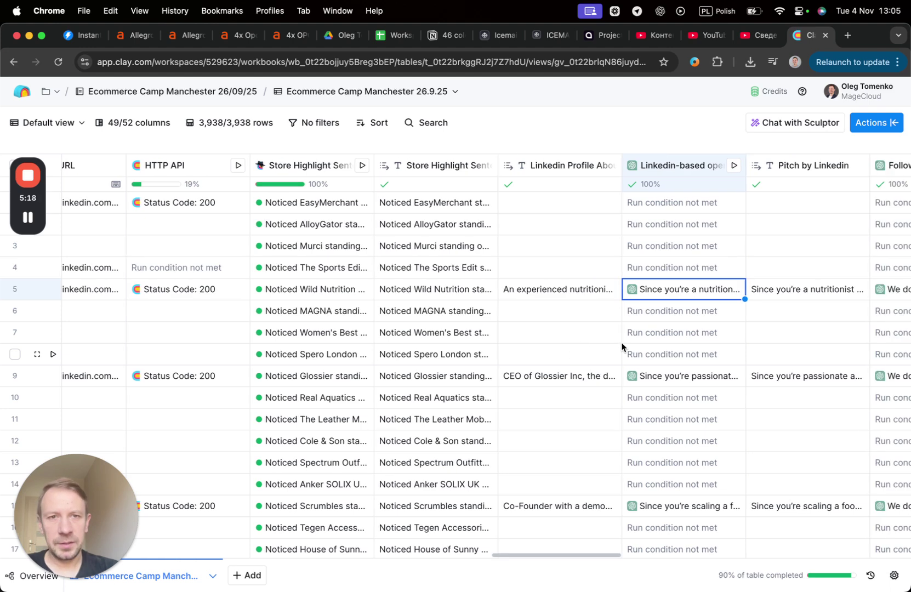
left_click(708, 294)
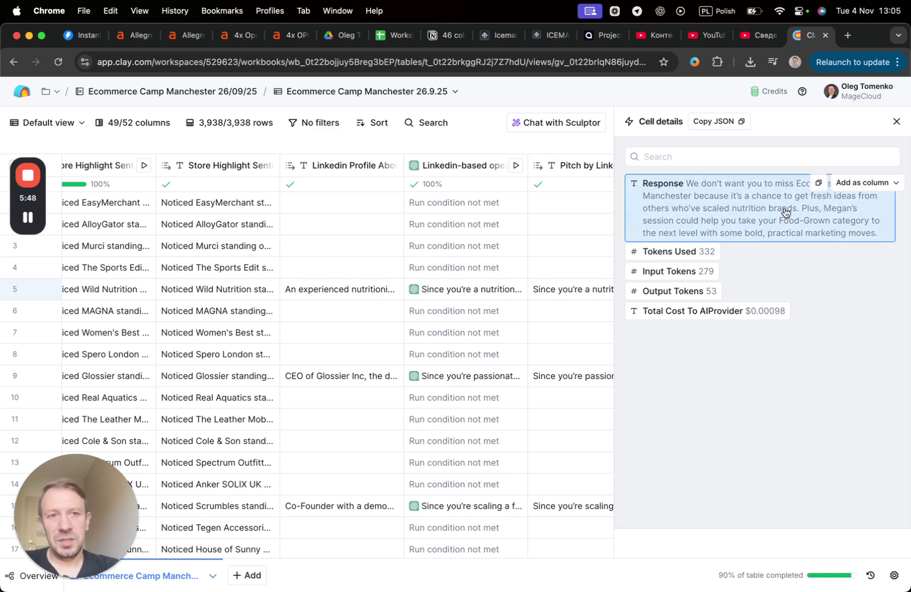
left_click(897, 122)
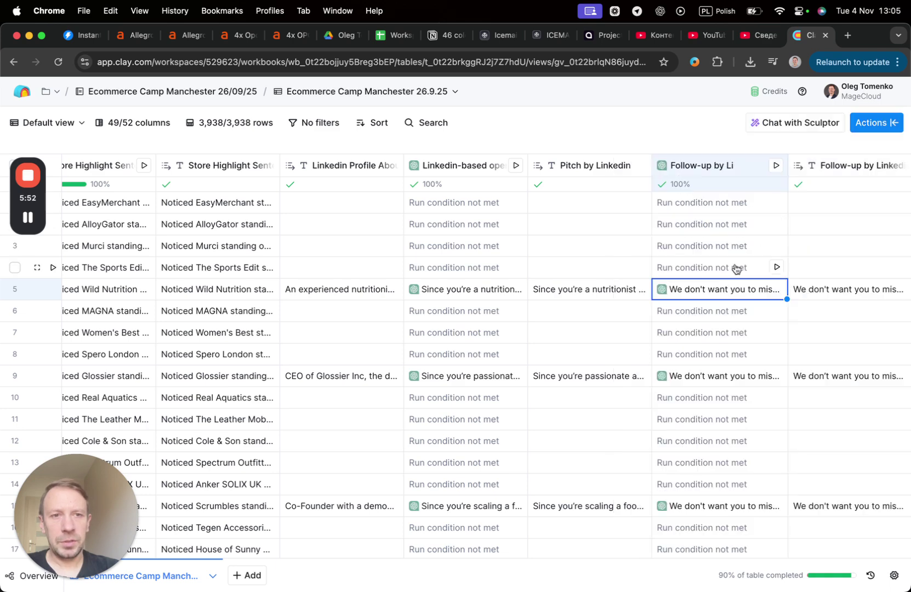
Step: View the Pitch by category response generated for the AlloyGator row, then close the cell details
scroll(735, 267, "right", 5)
scroll(735, 268, "left", 5)
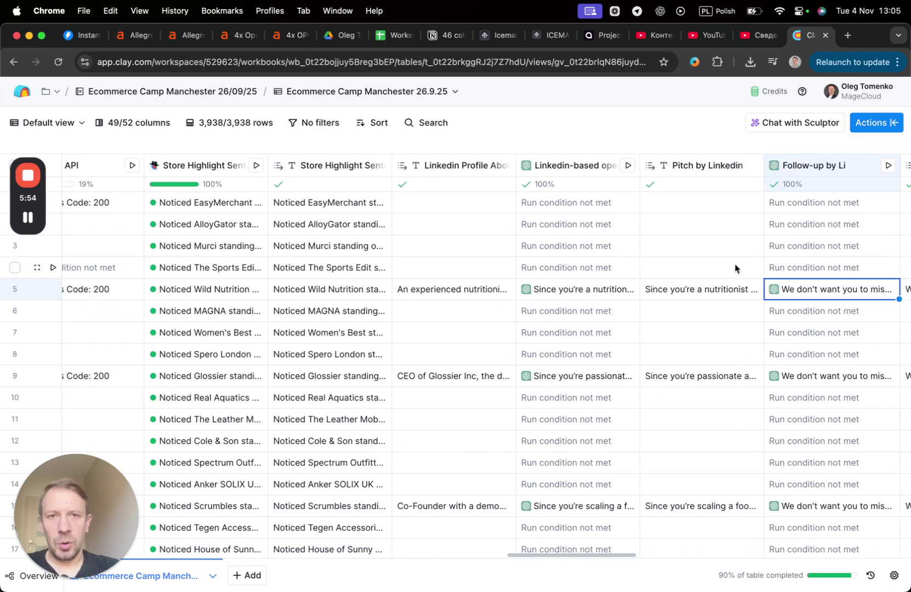
scroll(735, 267, "right", 5)
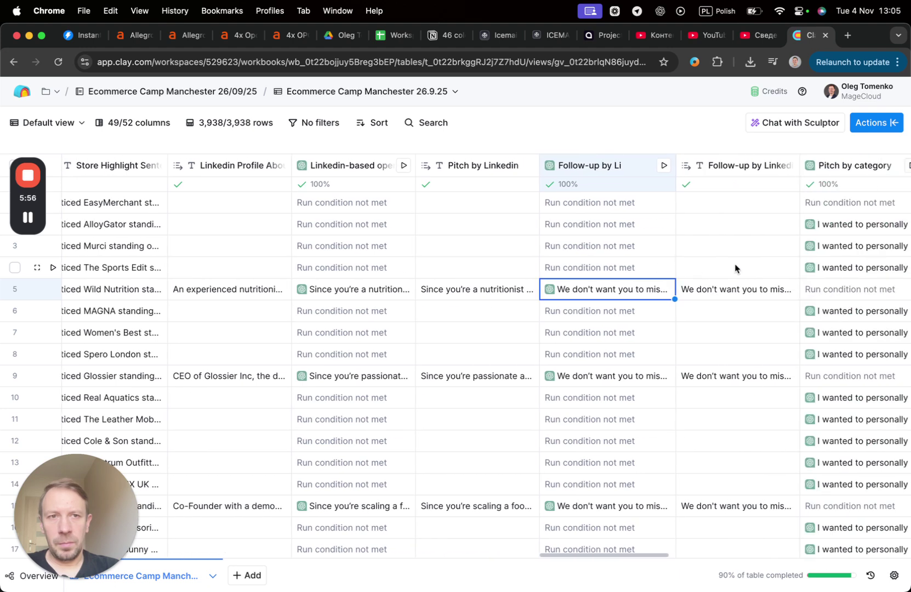
scroll(735, 268, "left", 7)
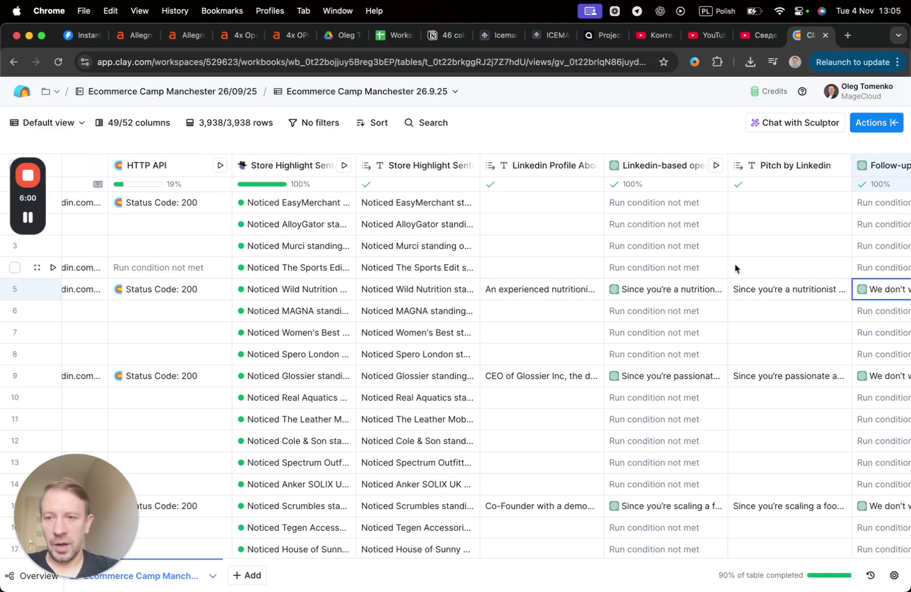
scroll(735, 268, "right", 10)
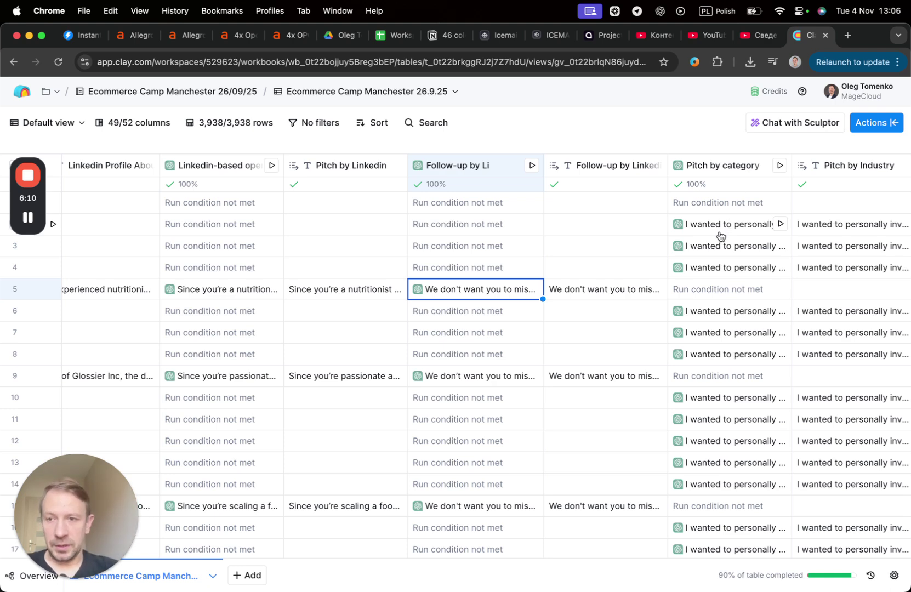
left_click(723, 227)
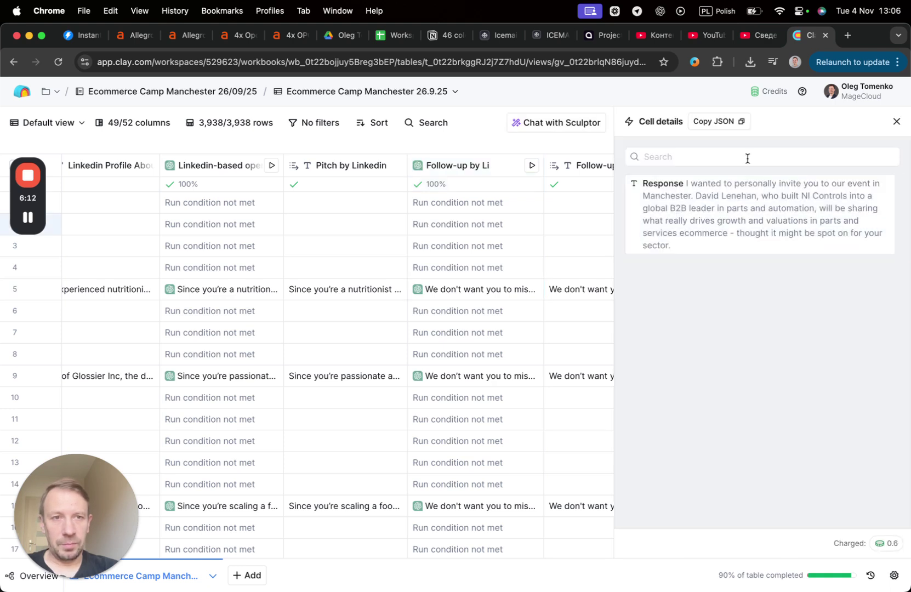
mouse_move(795, 250)
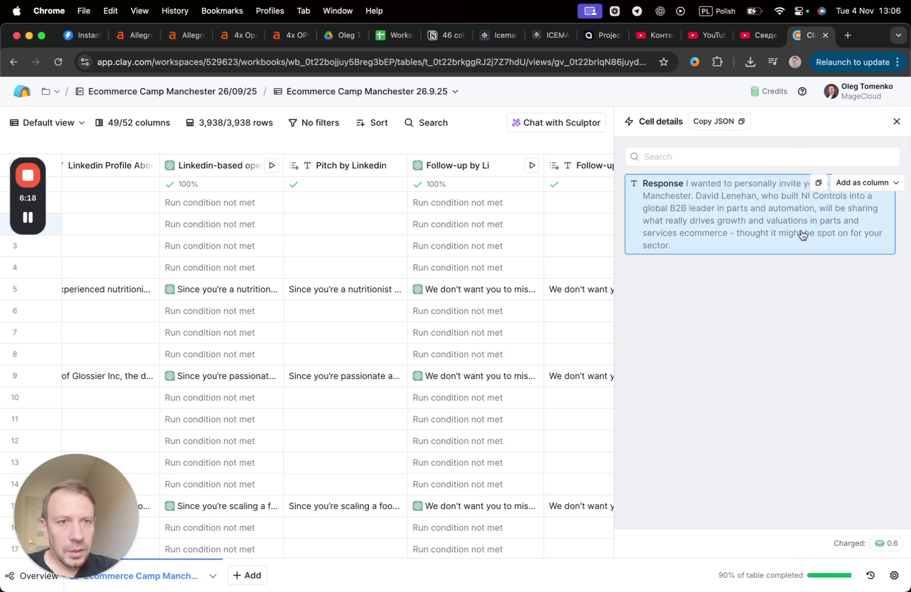
left_click(897, 121)
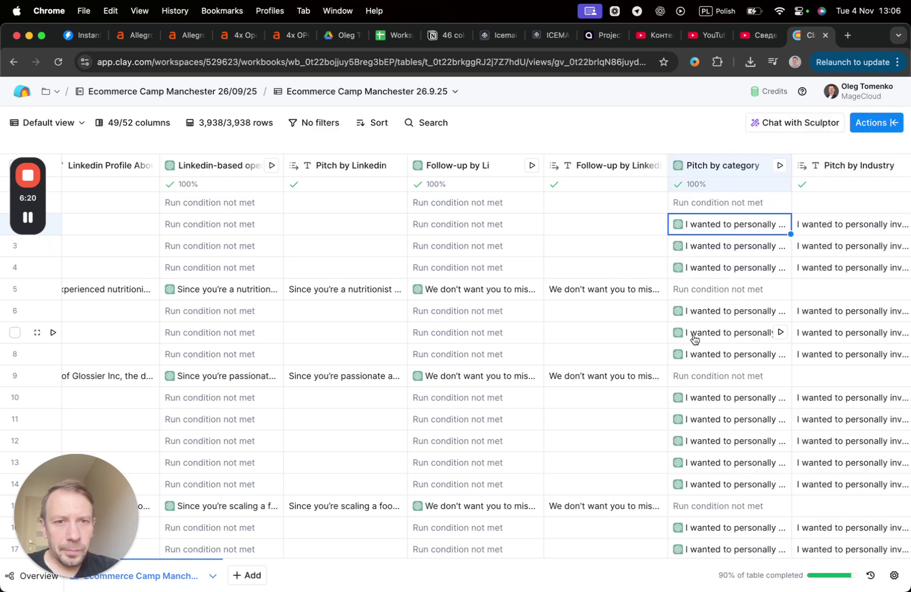
Step: View the Pitch by category responses for rows 6 and 8, closing the cell details after each
left_click(708, 312)
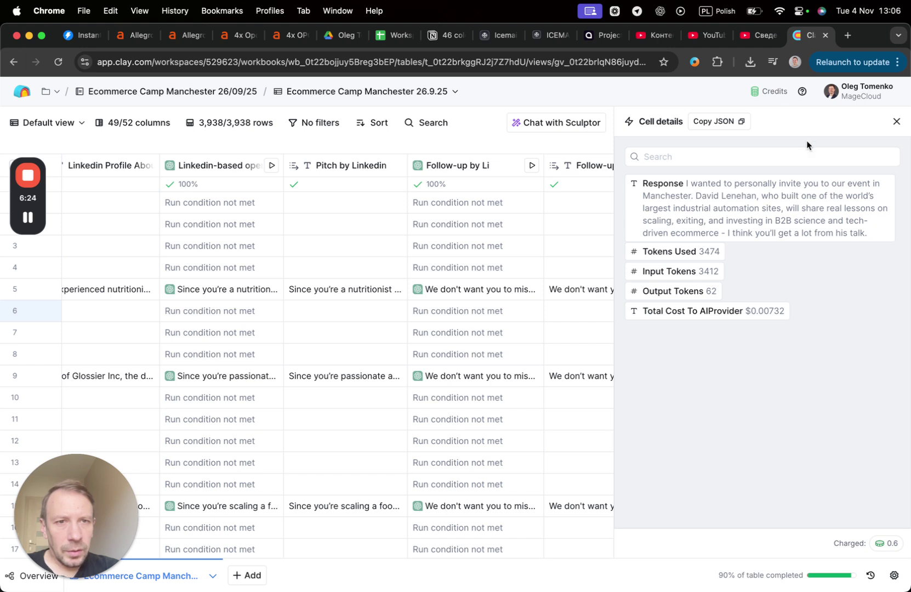
left_click(897, 121)
left_click(708, 356)
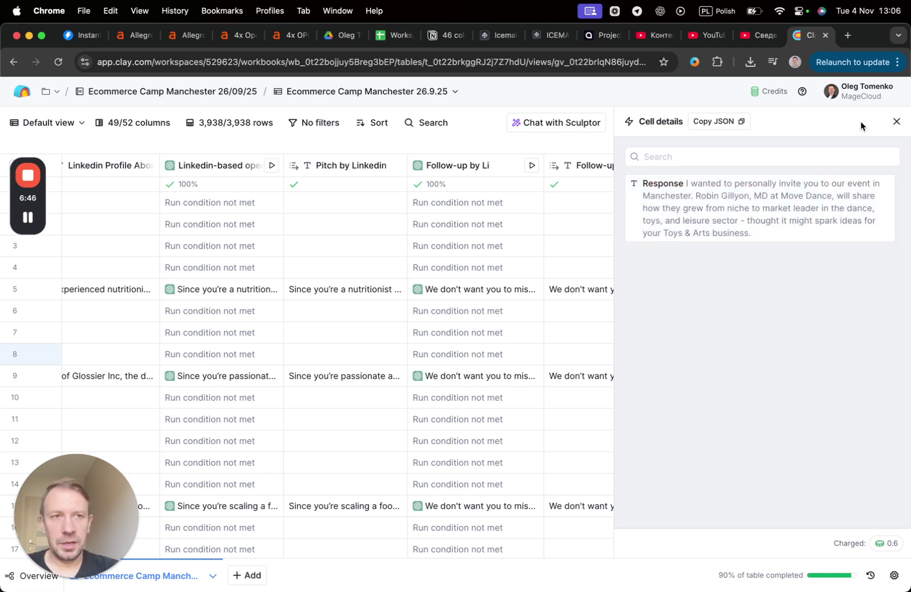
left_click(897, 122)
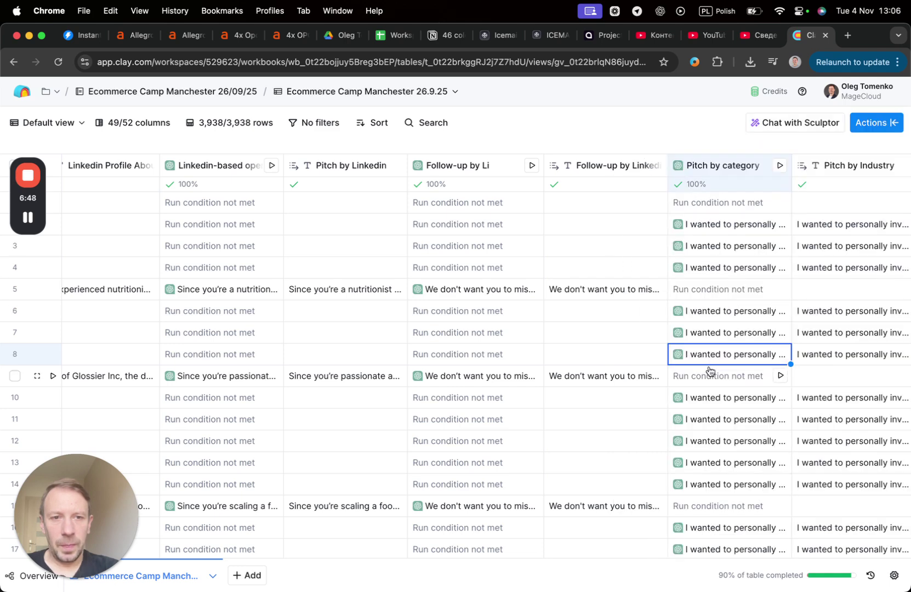
Step: Examine the Pitch by Industry, Follow-up by category and Follow-up by Industry columns, continuing as far as the Outreach Pitch and Follow-up pitch columns
scroll(710, 371, "down", 1)
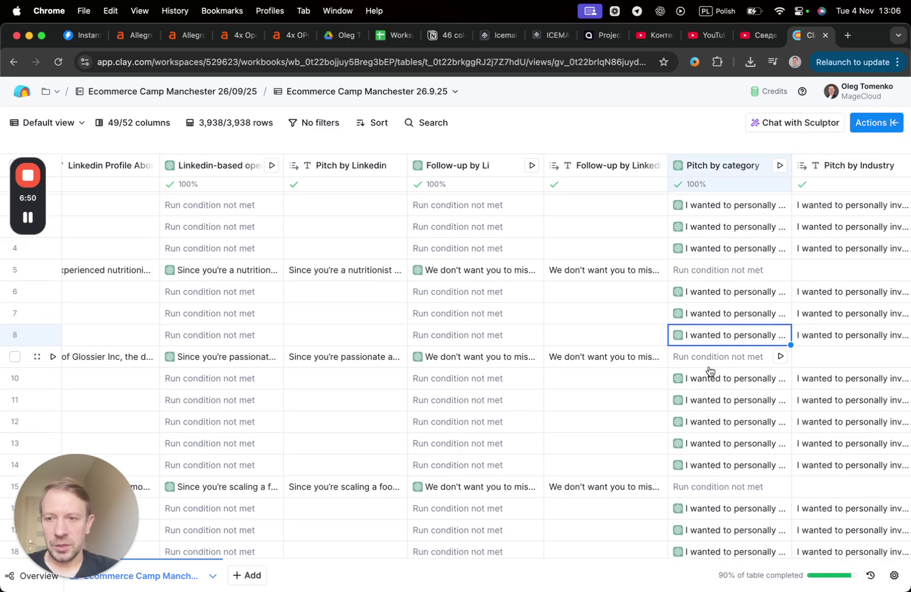
scroll(710, 371, "right", 1)
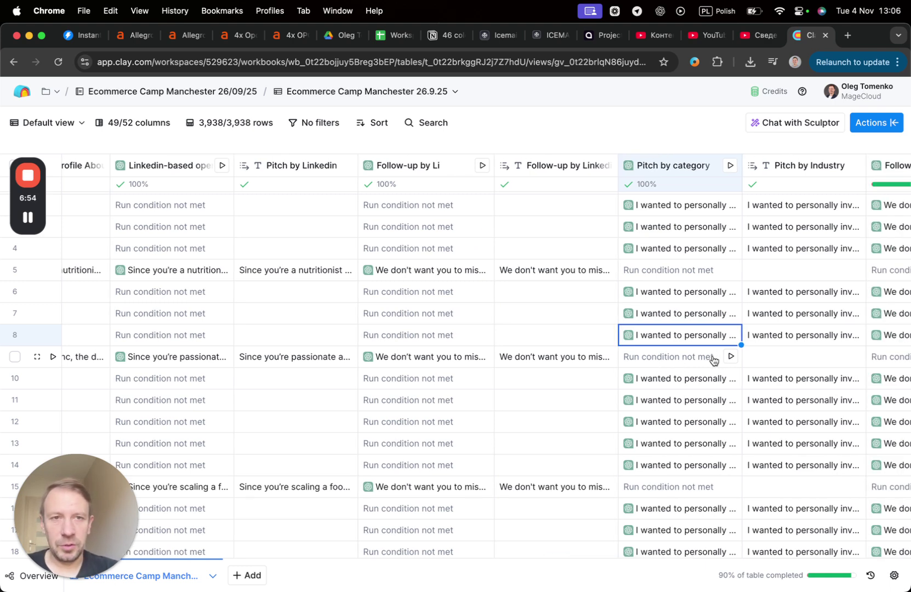
scroll(713, 359, "right", 4)
scroll(711, 360, "up", 5)
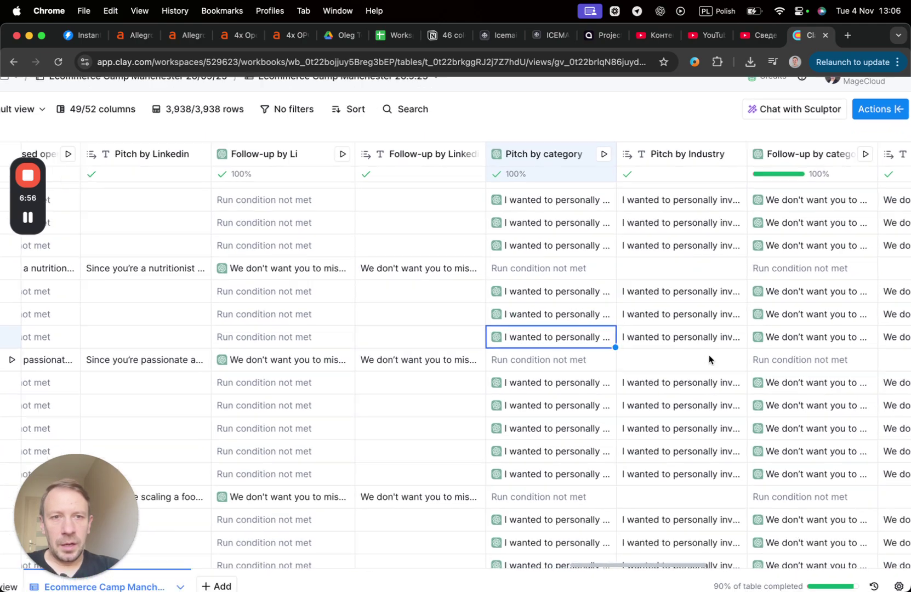
scroll(711, 360, "down", 5)
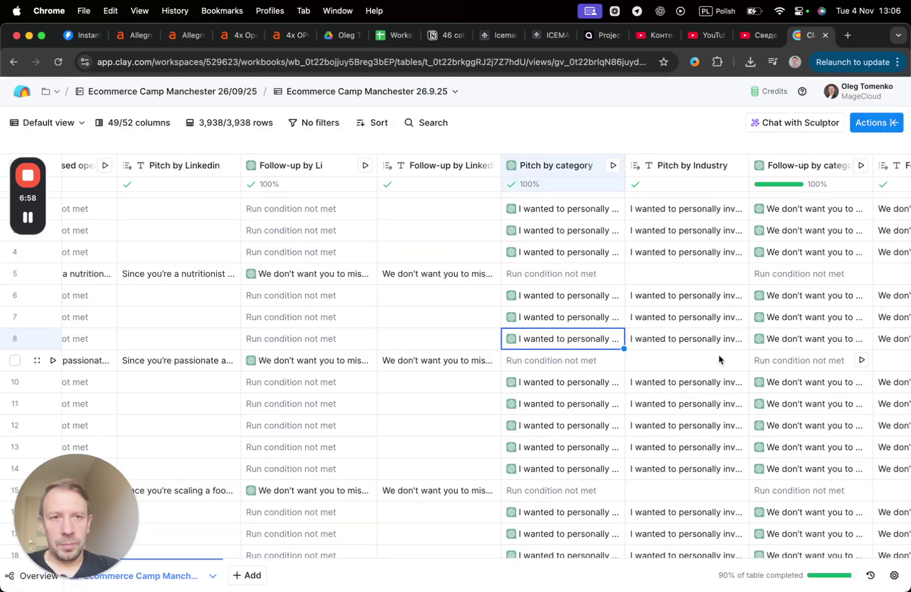
scroll(719, 355, "right", 2)
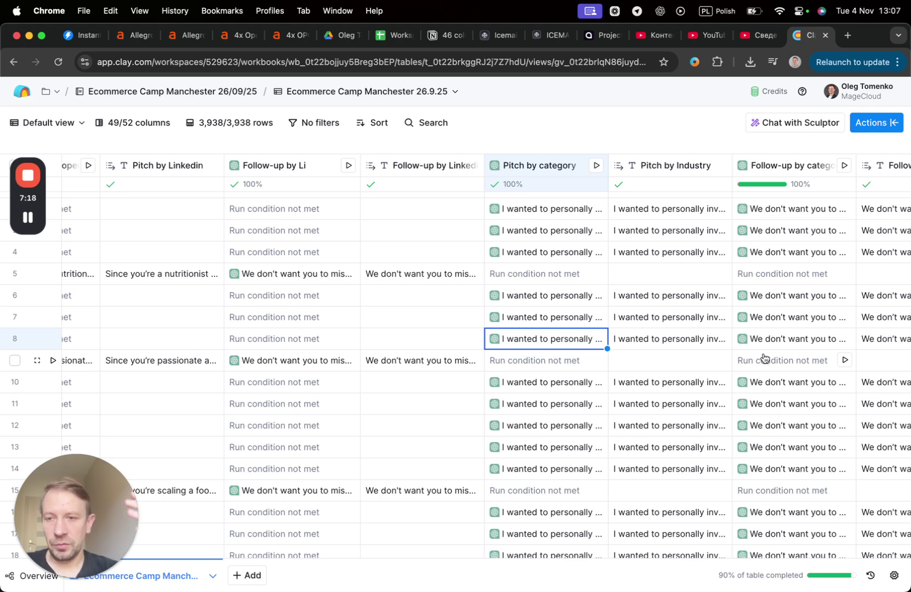
scroll(768, 360, "right", 5)
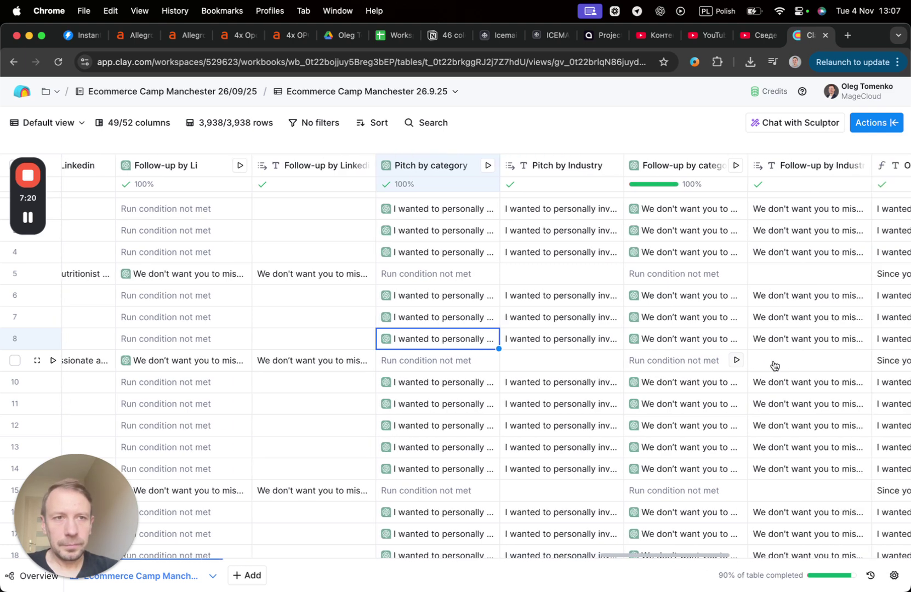
scroll(773, 360, "right", 6)
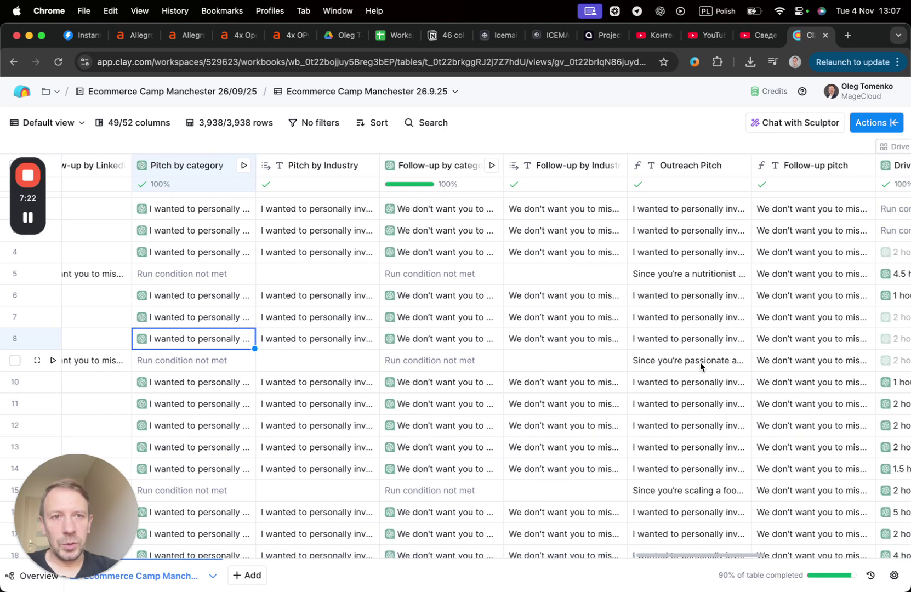
scroll(696, 360, "right", 3)
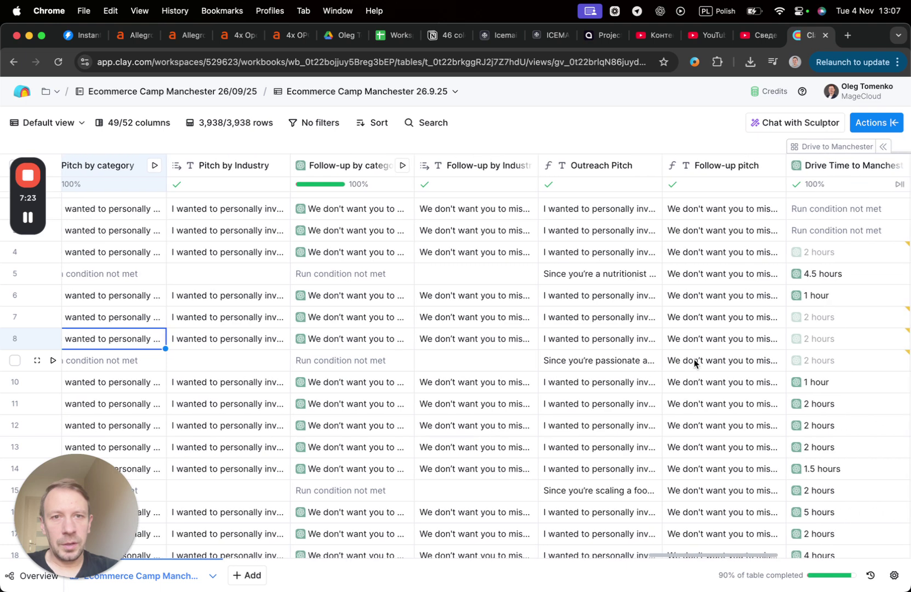
Step: Read the full Outreach Pitch texts in rows 2 and 11, enlarging the text box for row 2
left_click(604, 213)
double_click(604, 212)
left_click_drag(685, 263, 683, 346)
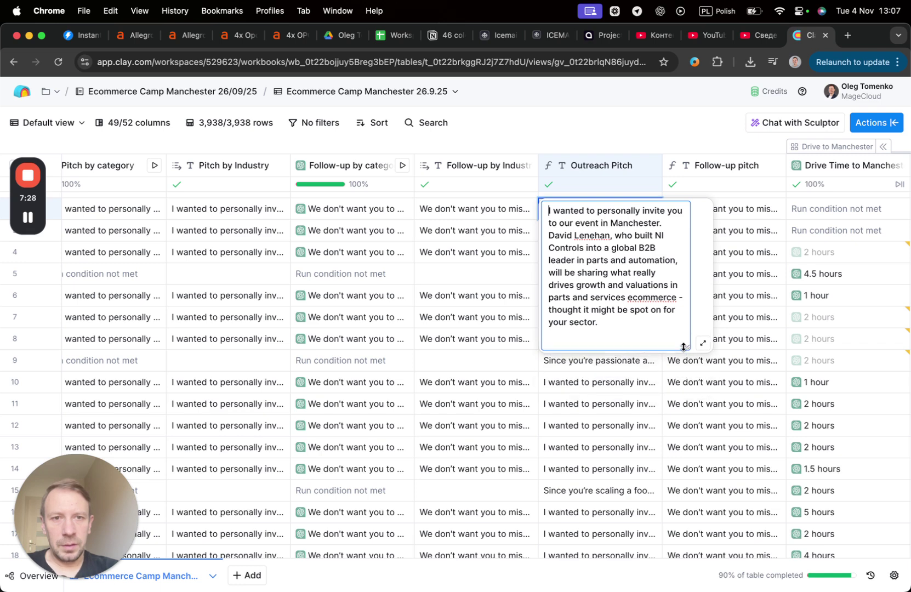
left_click(615, 406)
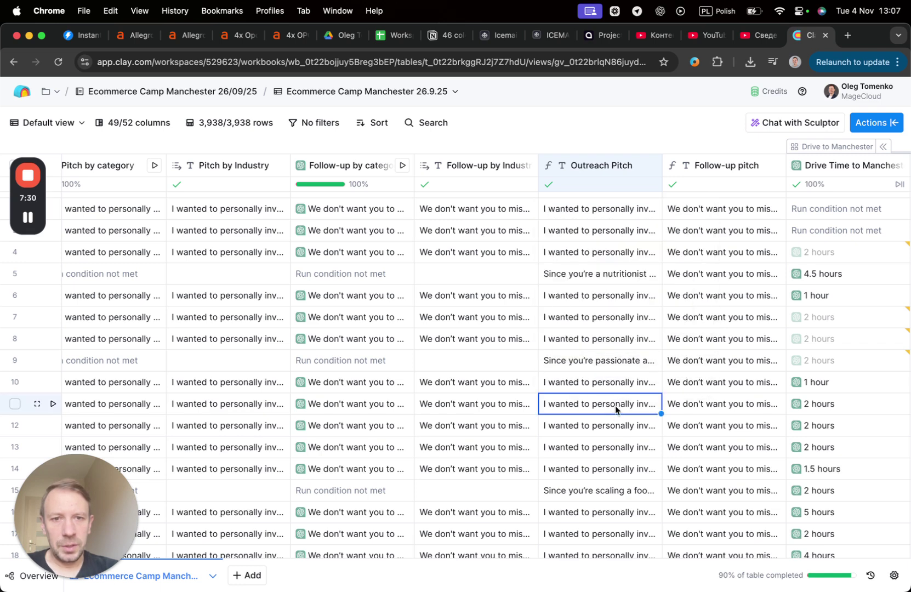
double_click(615, 406)
scroll(642, 430, "down", 3)
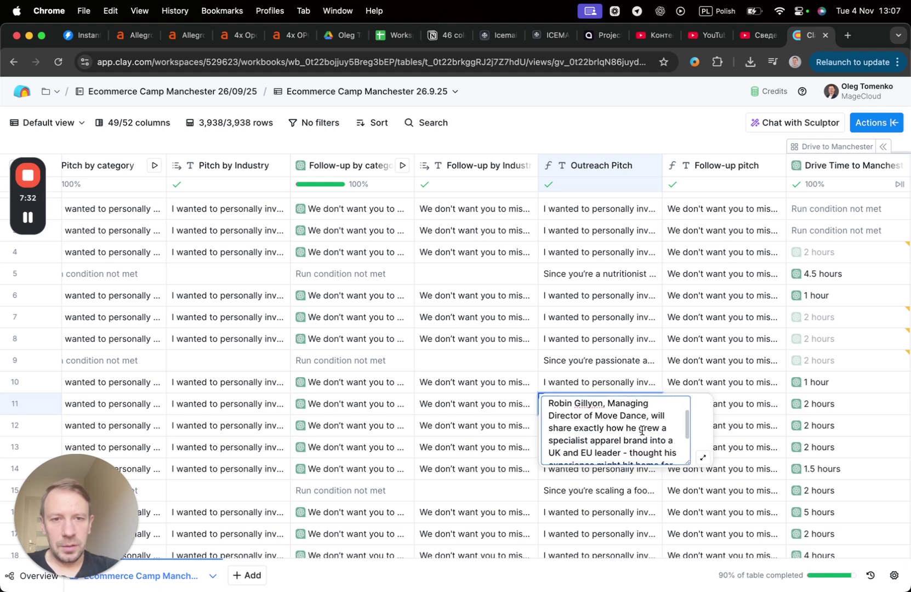
Step: Open the Outreach Pitch cell in row 15 and read its LinkedIn-based text through to the end
left_click(610, 491)
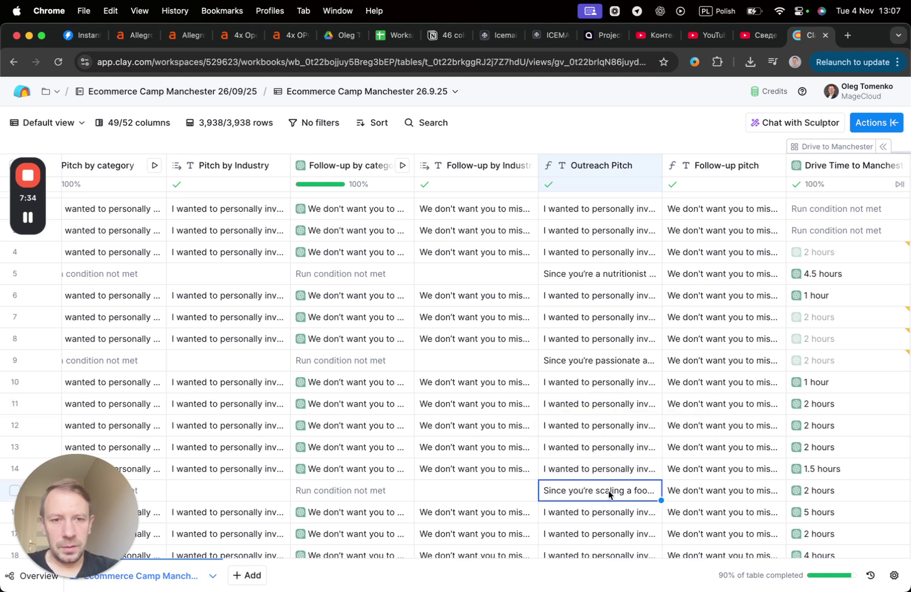
double_click(610, 491)
scroll(631, 504, "down", 1)
scroll(634, 505, "up", 1)
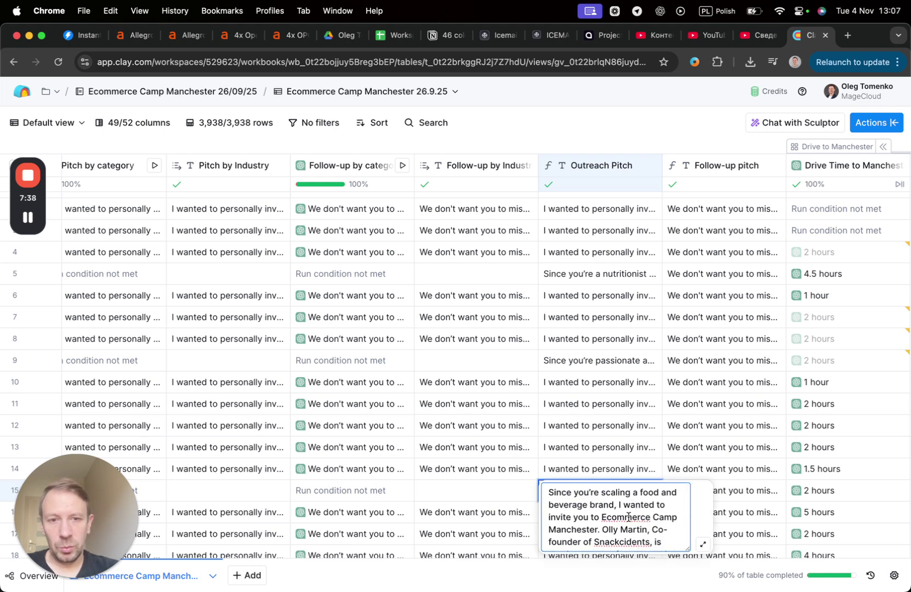
scroll(625, 515, "down", 3)
scroll(627, 518, "down", 1)
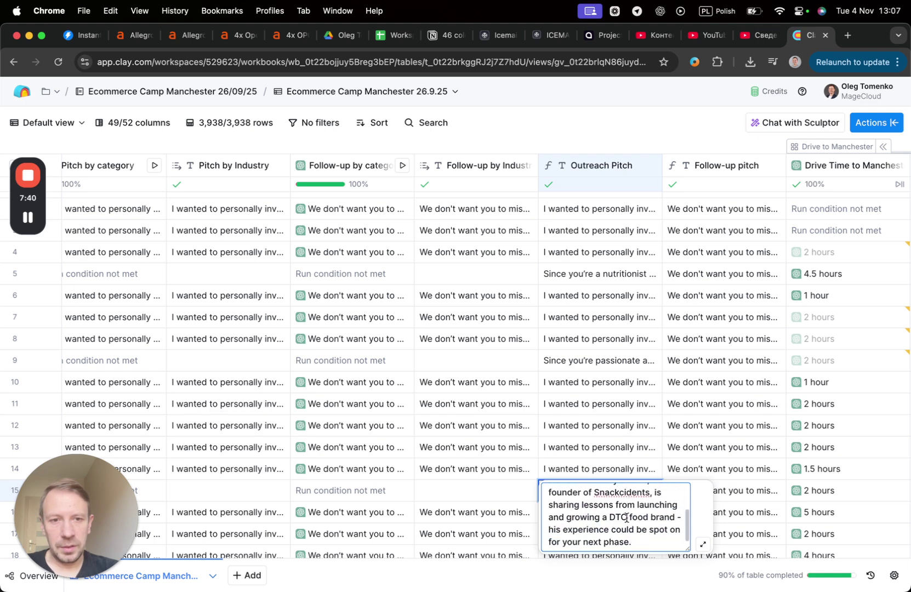
Step: Read the full Outreach Pitch text in row 14, then close the cell's text box
left_click(614, 471)
left_click(615, 470)
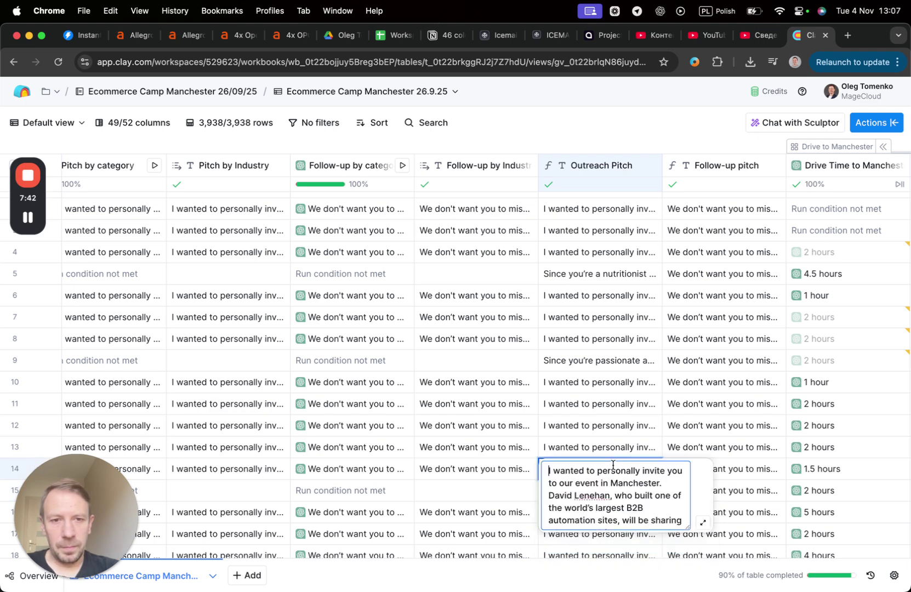
scroll(635, 487, "down", 4)
scroll(638, 489, "down", 2)
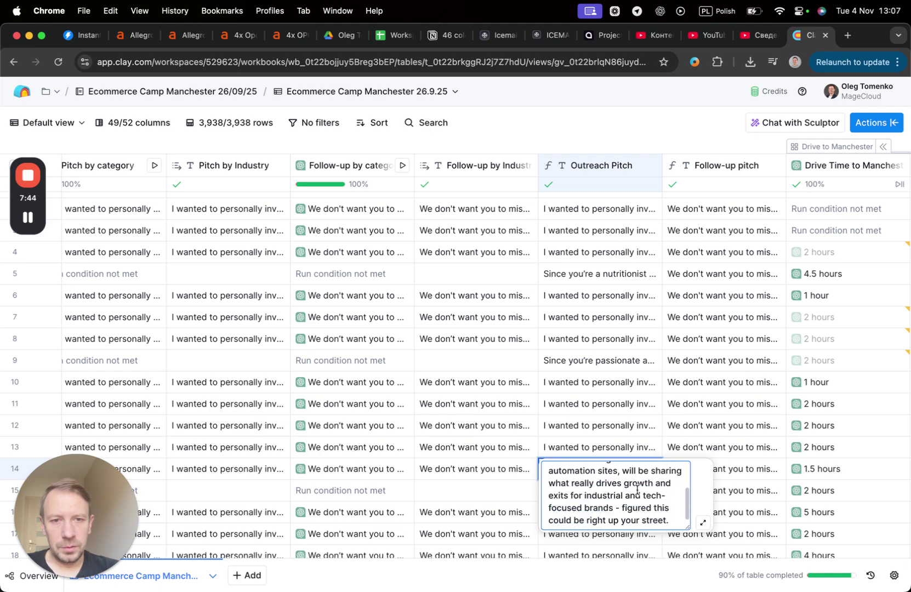
left_click(616, 445)
scroll(617, 453, "down", 1)
scroll(617, 453, "down", 1)
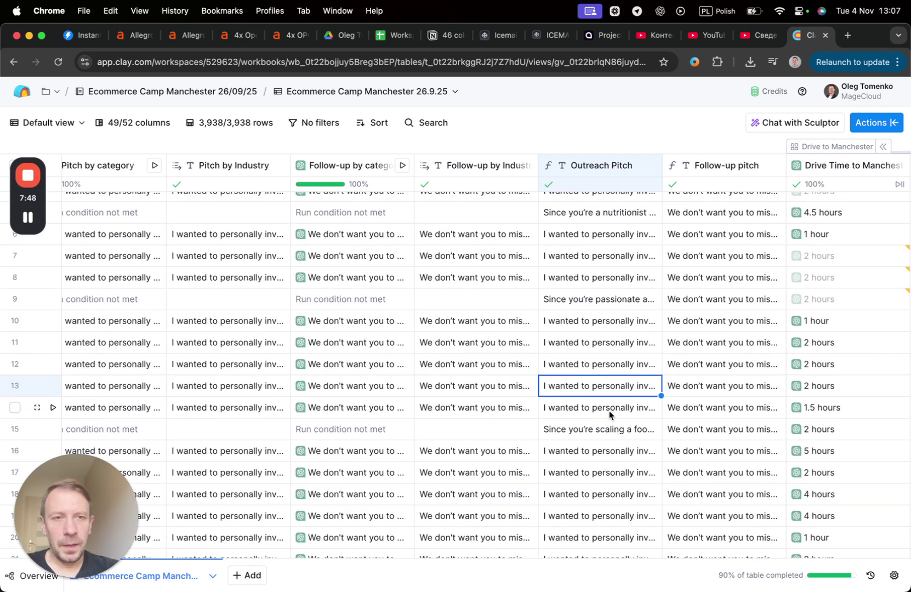
Step: Review the Drive to Manchester travel-time columns and open the full Manchester Proximity text in row 10
scroll(609, 410, "right", 2)
scroll(669, 415, "right", 4)
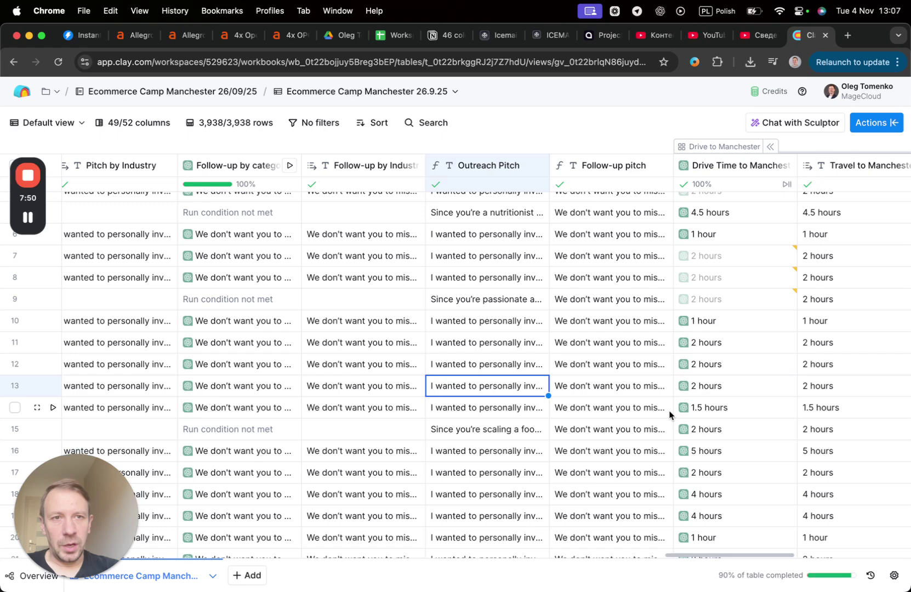
scroll(669, 415, "right", 2)
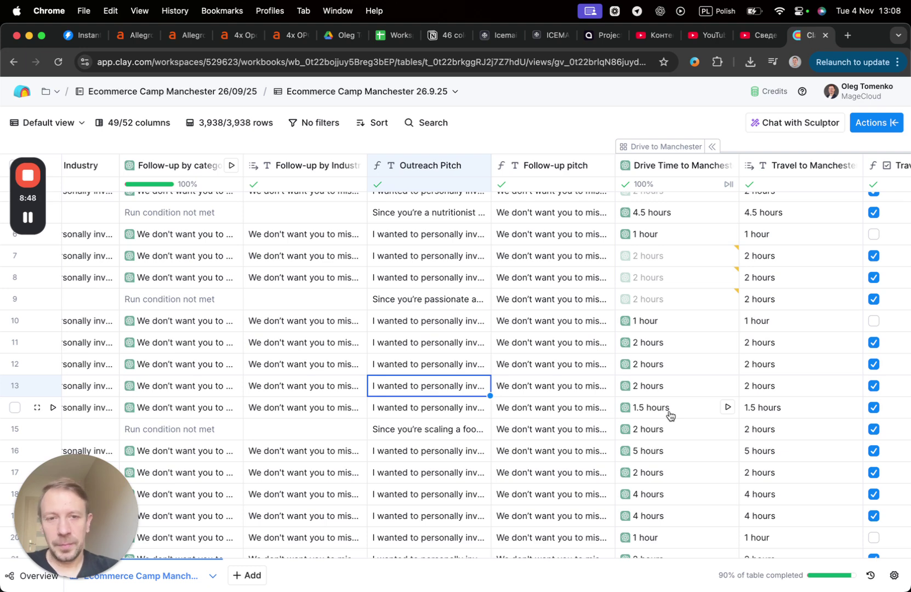
scroll(670, 415, "right", 2)
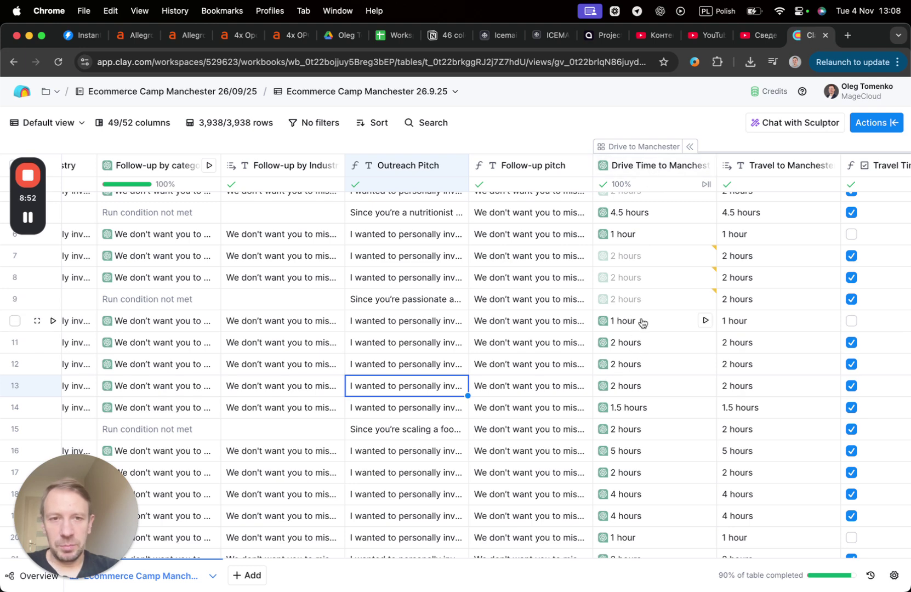
scroll(641, 333, "right", 8)
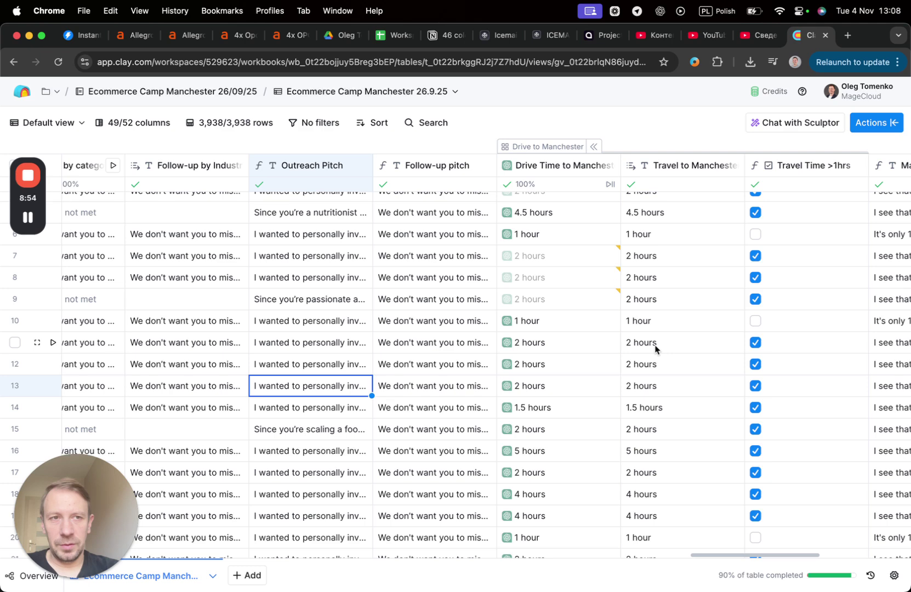
scroll(655, 349, "right", 2)
double_click(786, 324)
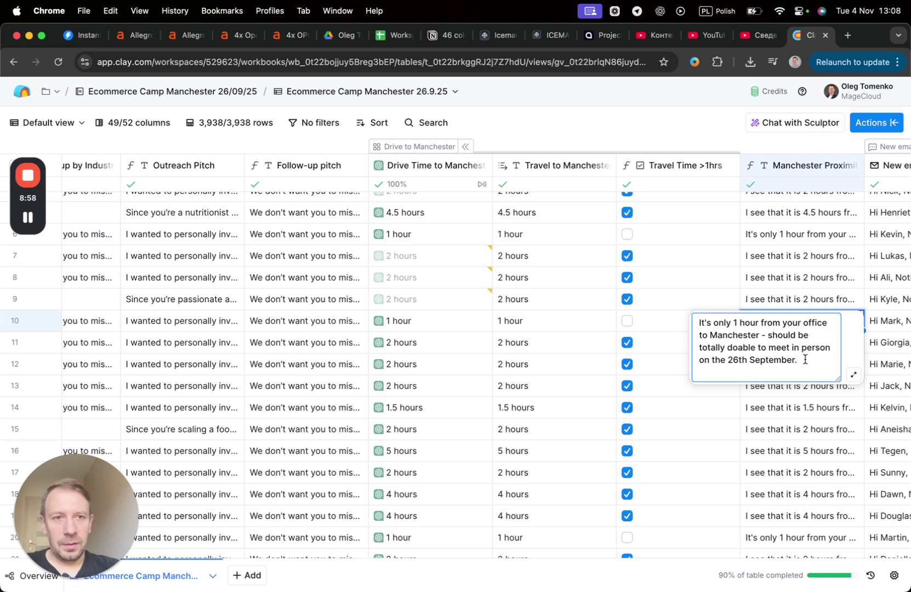
Step: Highlight the whole Manchester Proximity message in row 10, followed by its event date, while reading it
left_click_drag(805, 361, 694, 330)
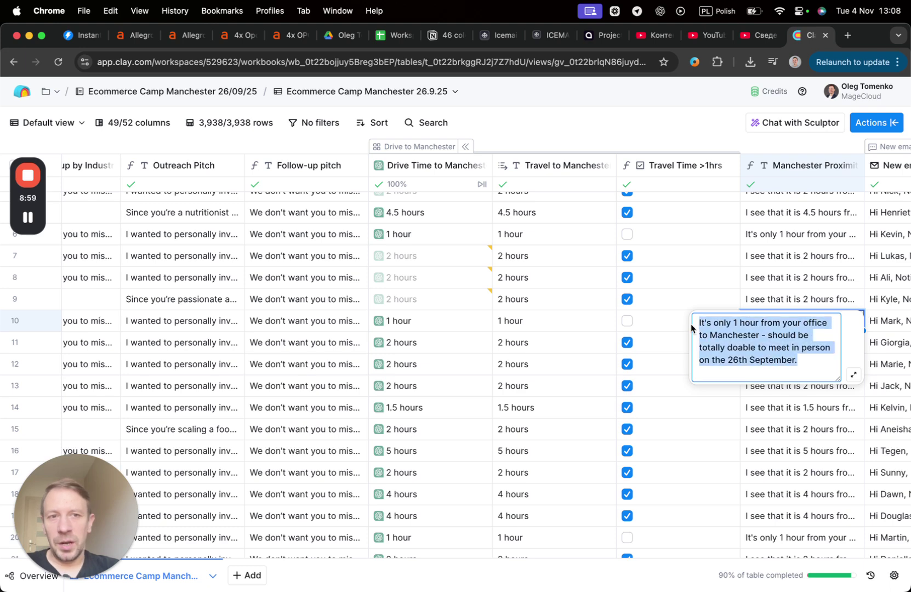
left_click(767, 334)
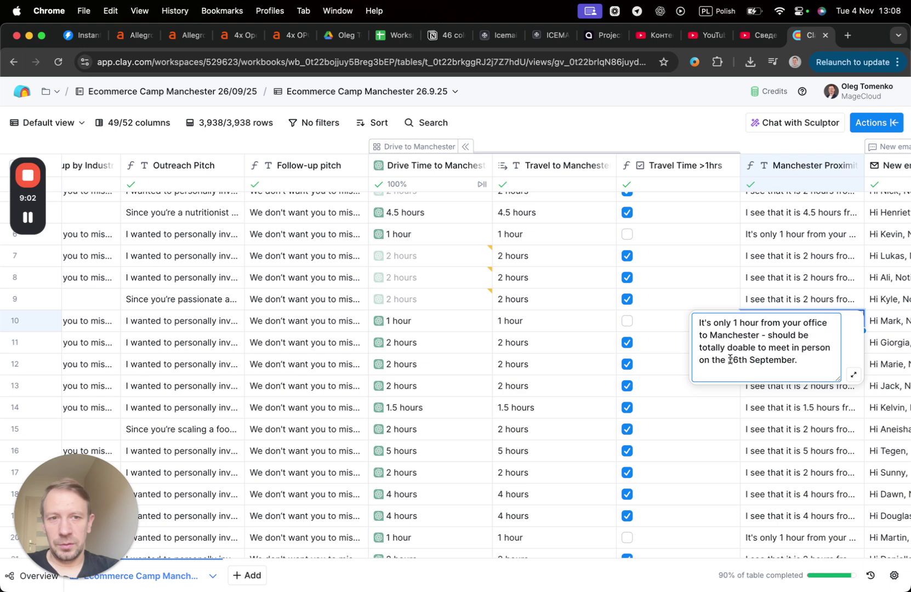
left_click_drag(728, 360, 800, 360)
left_click(798, 378)
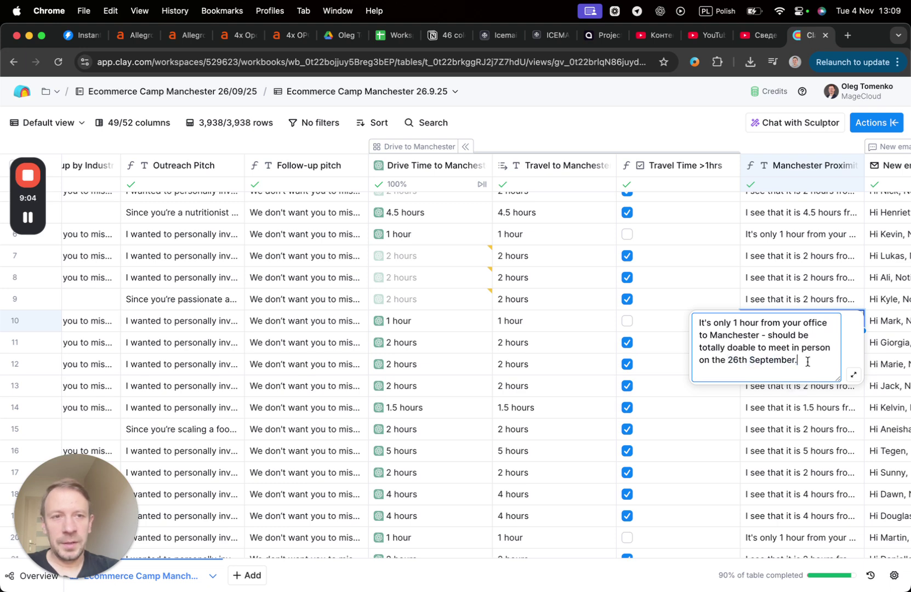
Step: Open the full Manchester Proximity text in row 5, read its travel time and live stream question, and close the text box
left_click(797, 255)
double_click(791, 212)
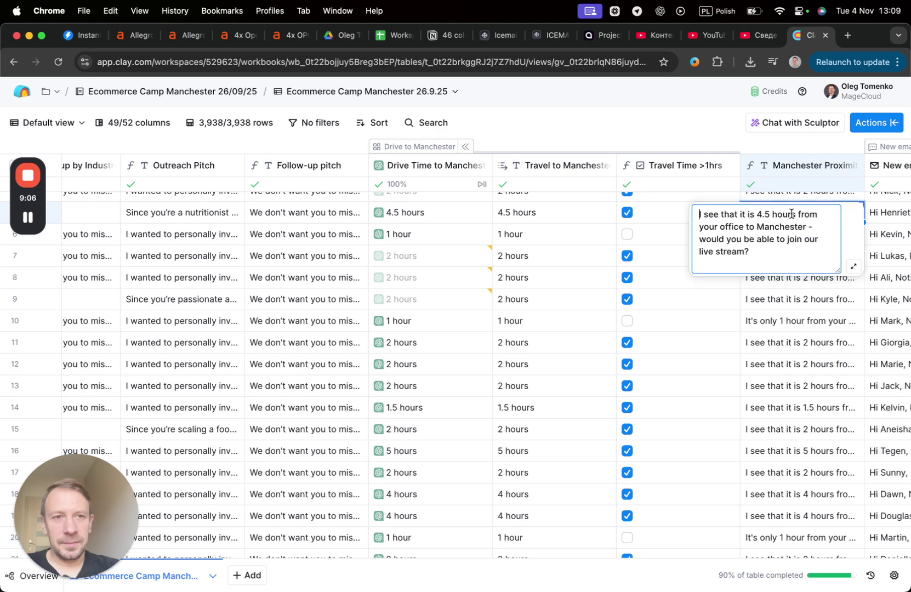
left_click_drag(758, 214, 770, 212)
left_click(748, 249)
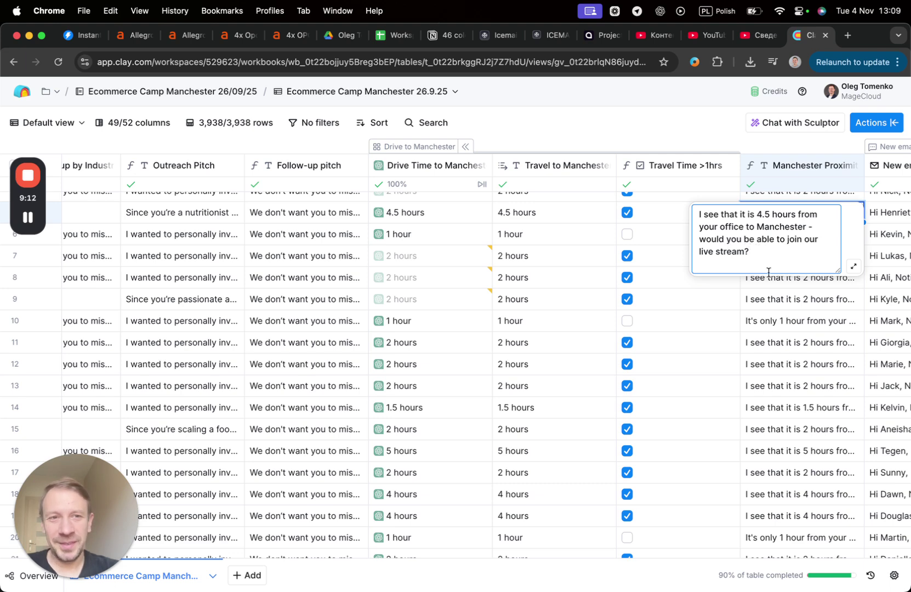
left_click(776, 321)
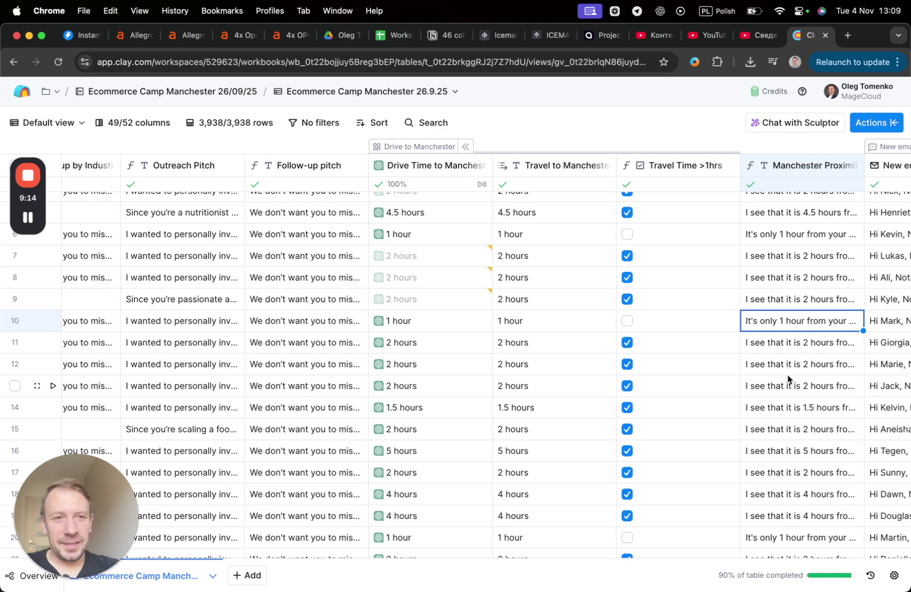
Step: Read the full Manchester Proximity text in row 31 and close its text box
scroll(791, 377, "down", 3)
scroll(791, 378, "down", 5)
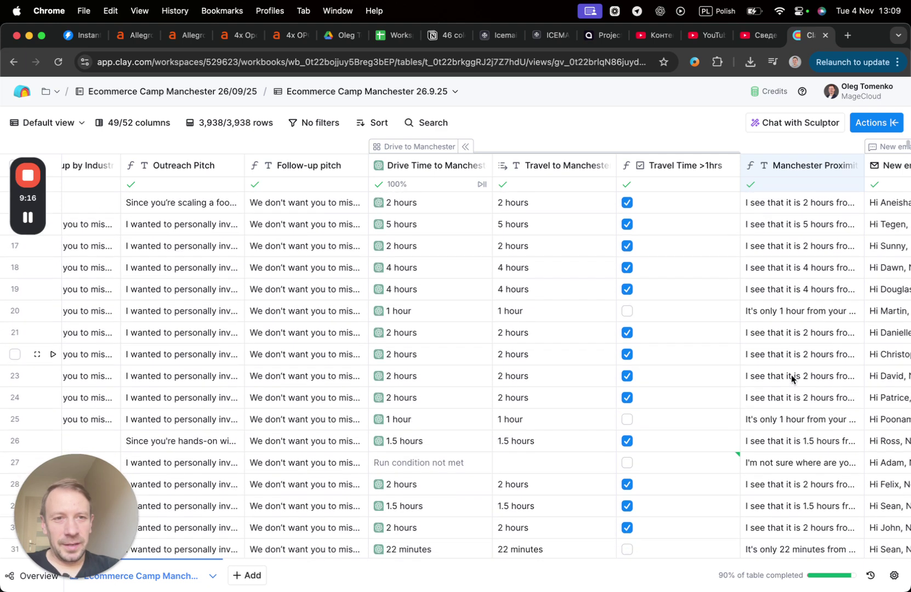
scroll(791, 430, "down", 6)
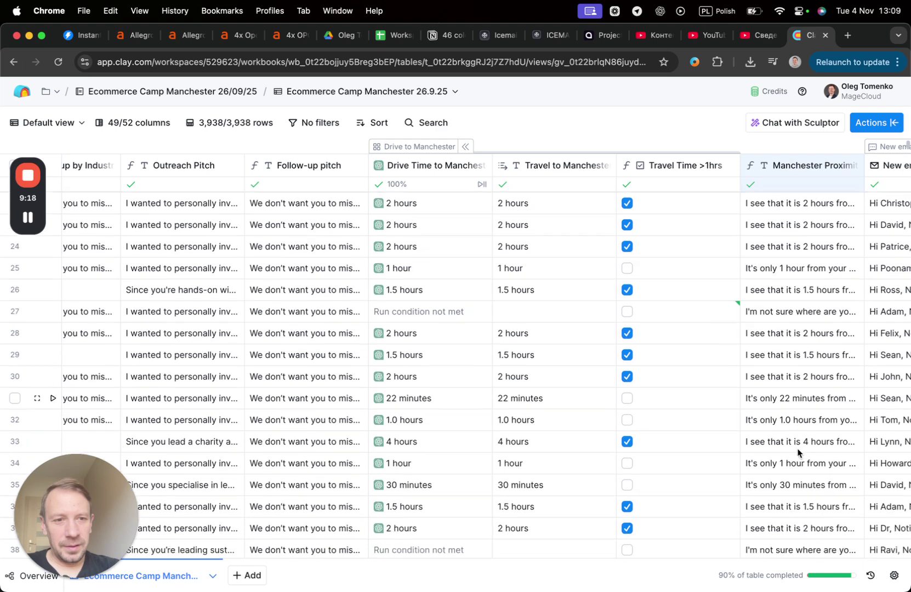
double_click(789, 390)
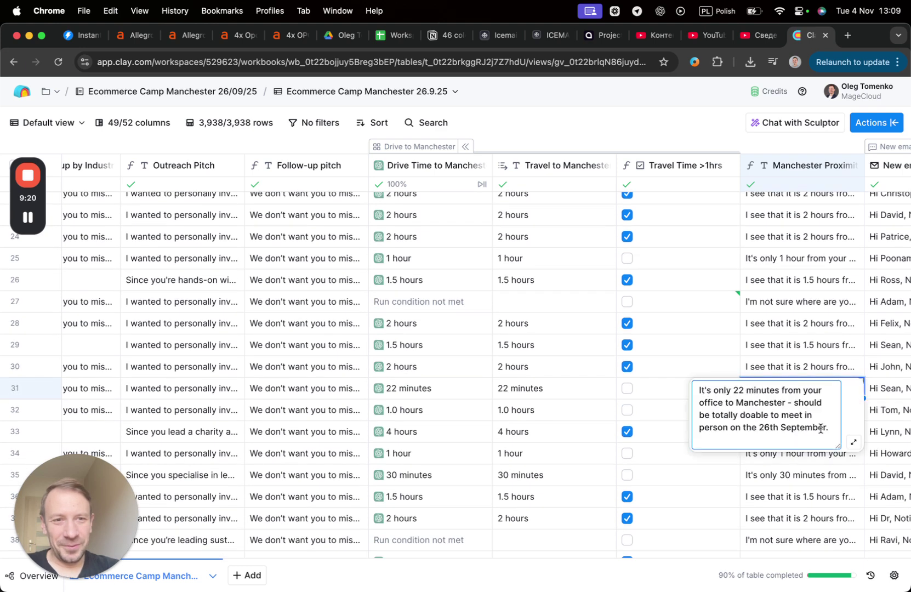
left_click(831, 363)
Step: Read the full Manchester Proximity text in row 38, which has no drive time, then close its text box
scroll(815, 414, "down", 2)
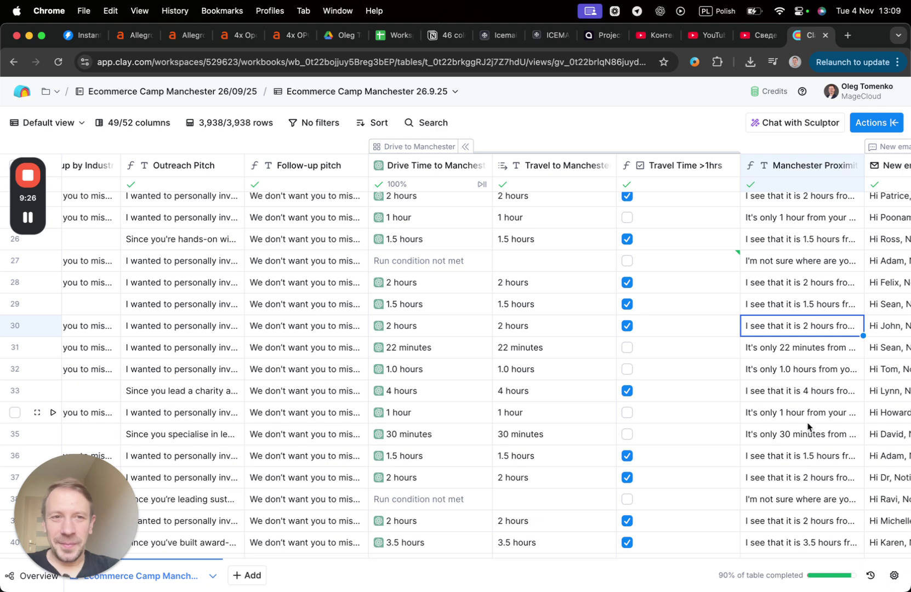
scroll(807, 444, "down", 1)
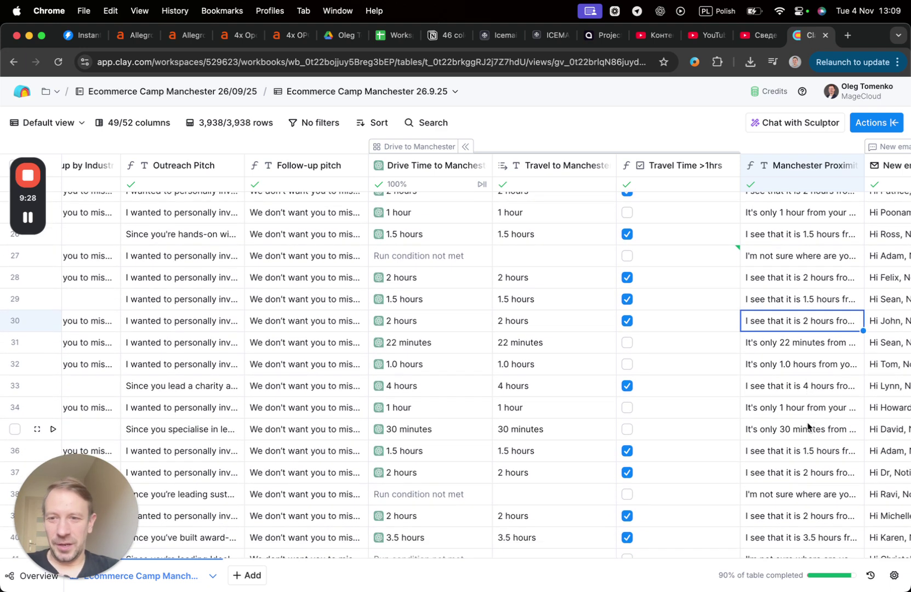
scroll(807, 427, "down", 1)
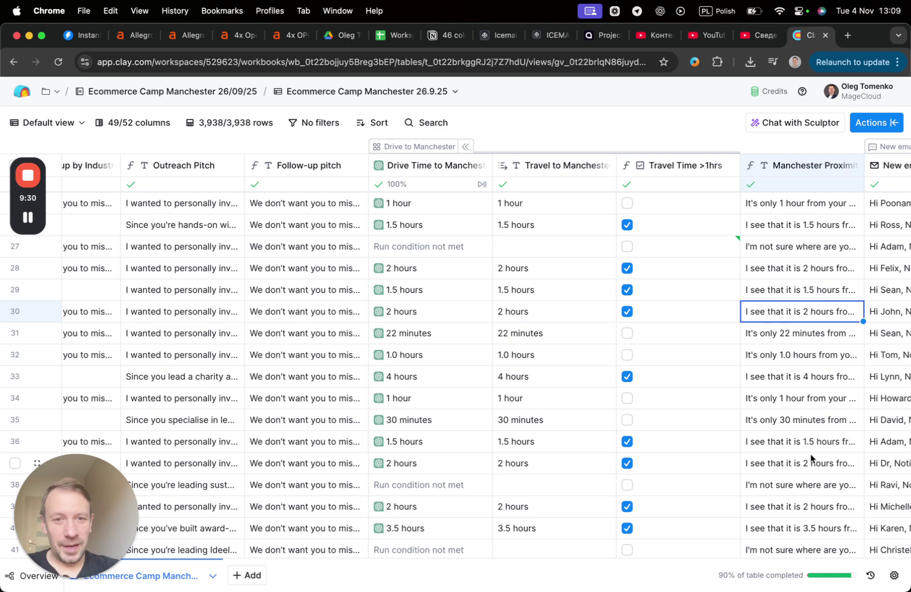
scroll(813, 459, "down", 3)
double_click(797, 417)
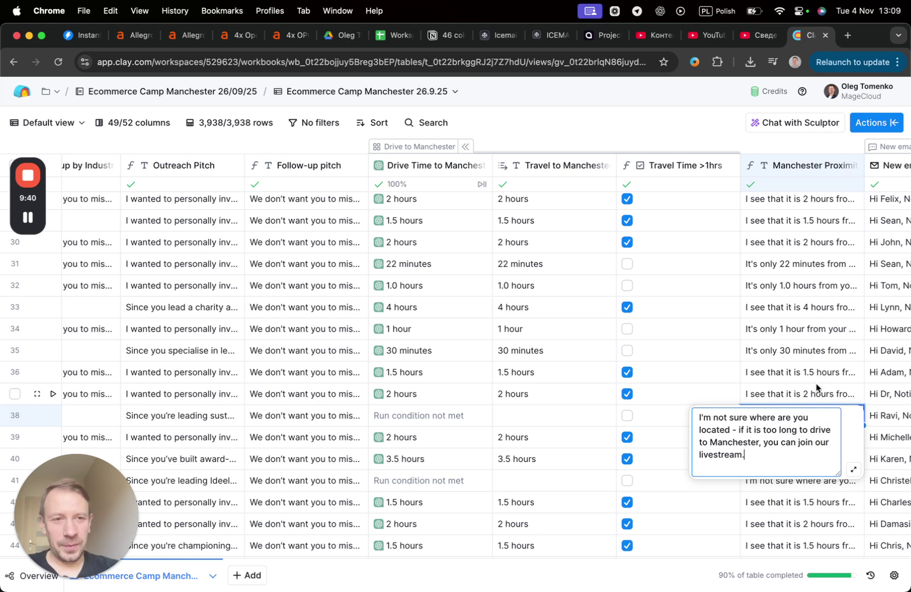
key("Escape")
Step: Open the New email: Body cell in row 29 and enlarge its text box to show the complete email
scroll(822, 415, "right", 6)
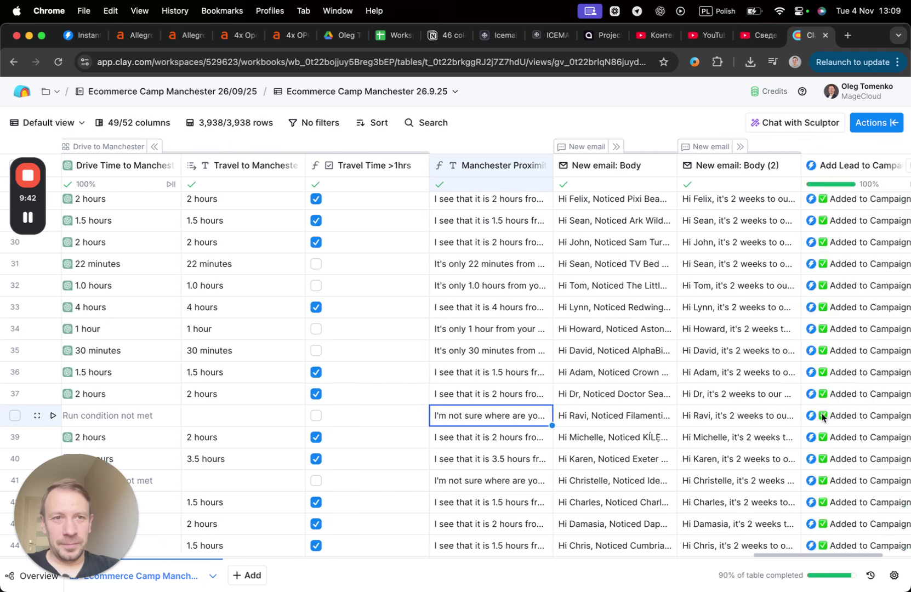
scroll(822, 416, "right", 2)
left_click(608, 225)
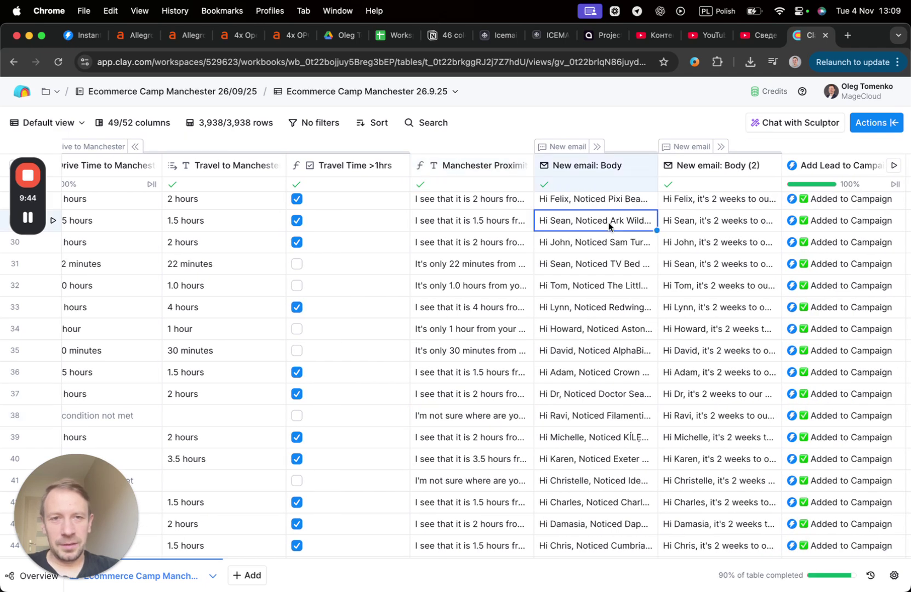
left_click(608, 225)
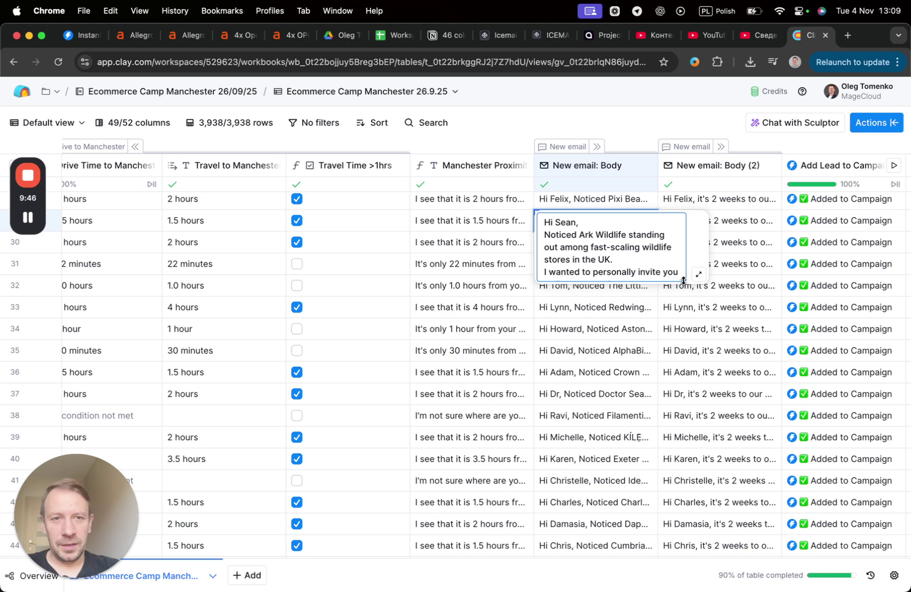
left_click_drag(683, 281, 685, 481)
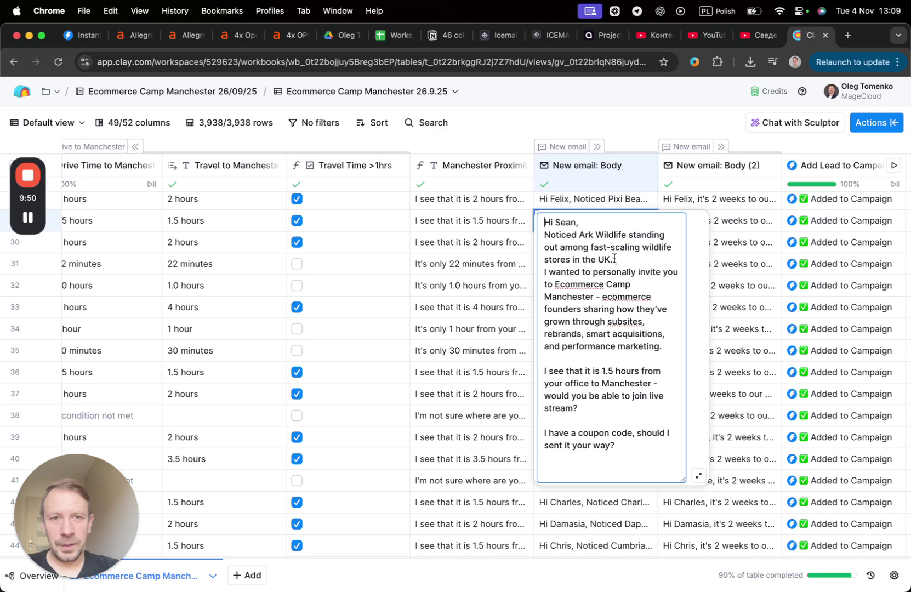
Step: Examine the row 29 email body, highlighting its company-specific opening sentence, travel-time paragraph and coupon code offer
left_click_drag(615, 258, 544, 235)
left_click(566, 278)
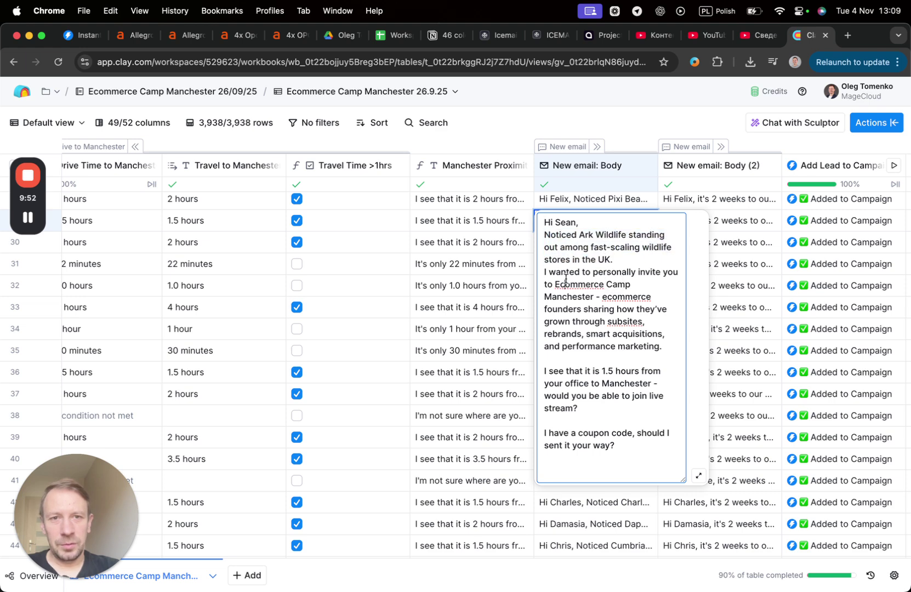
left_click_drag(544, 371, 553, 432)
left_click(598, 408)
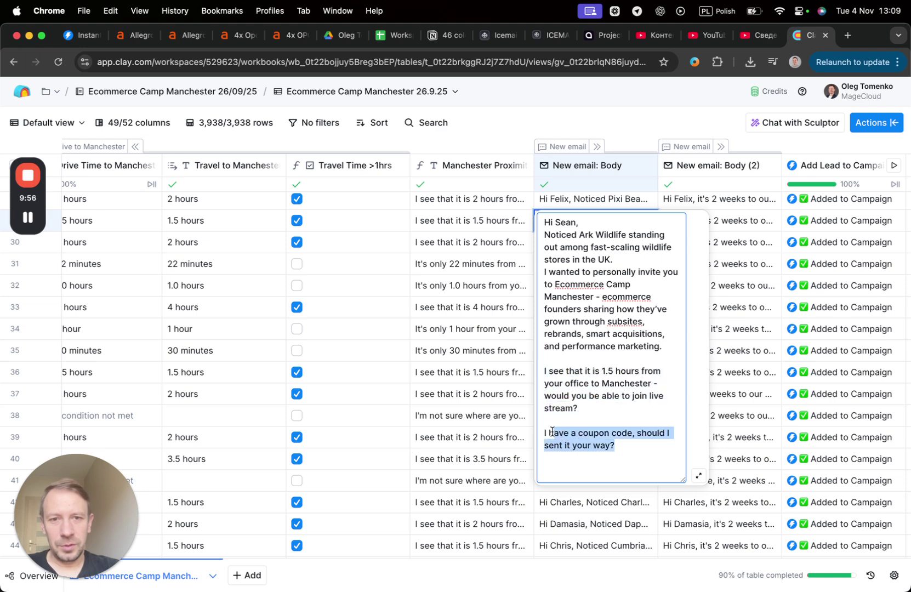
left_click(602, 409)
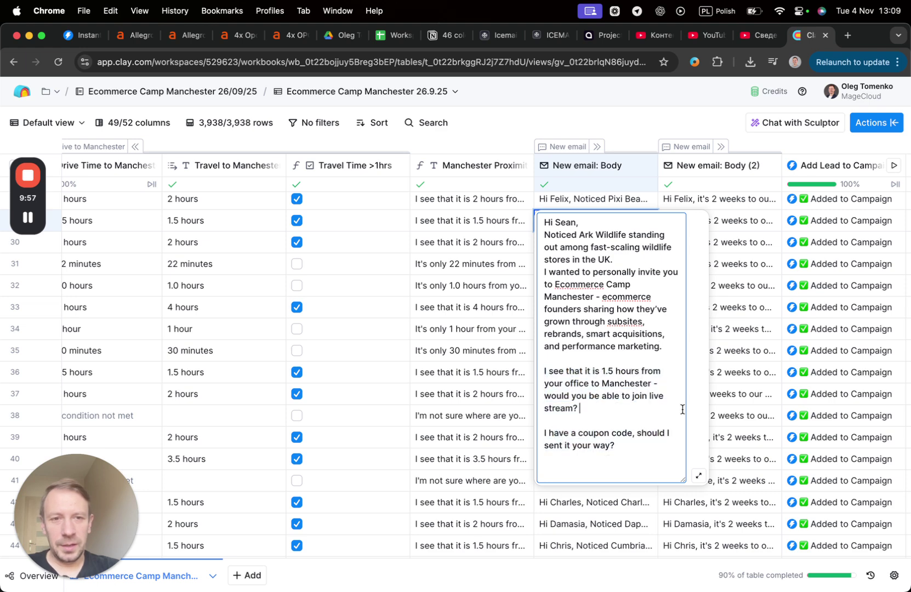
Step: Open the New email: Body (2) cell in row 29, enlarge it to read the complete follow-up email, and close it
left_click(734, 229)
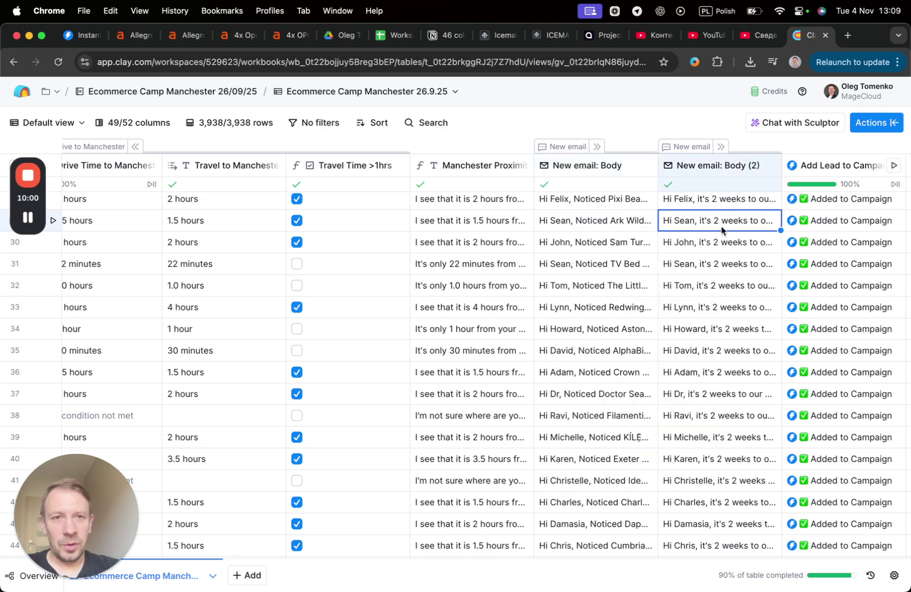
left_click(722, 230)
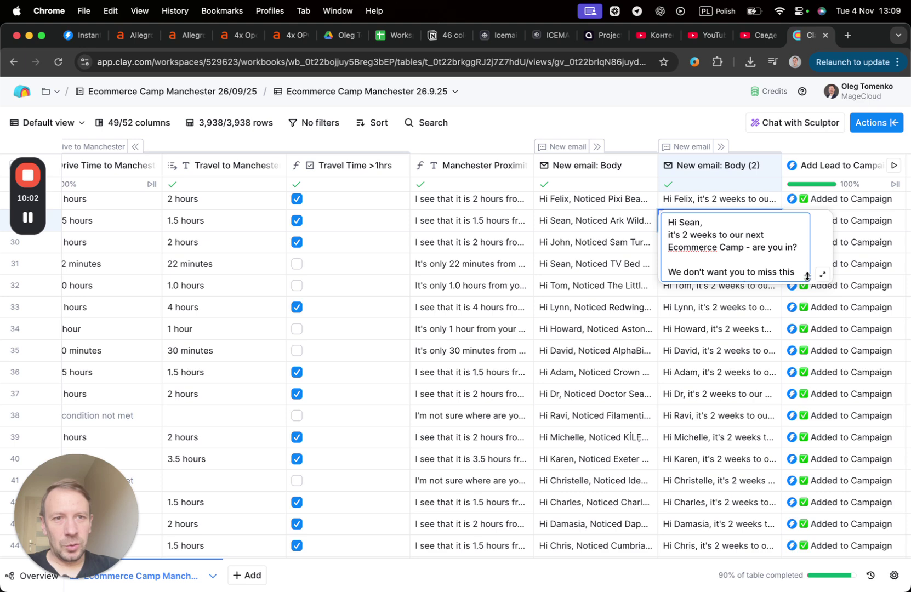
left_click_drag(807, 277, 792, 434)
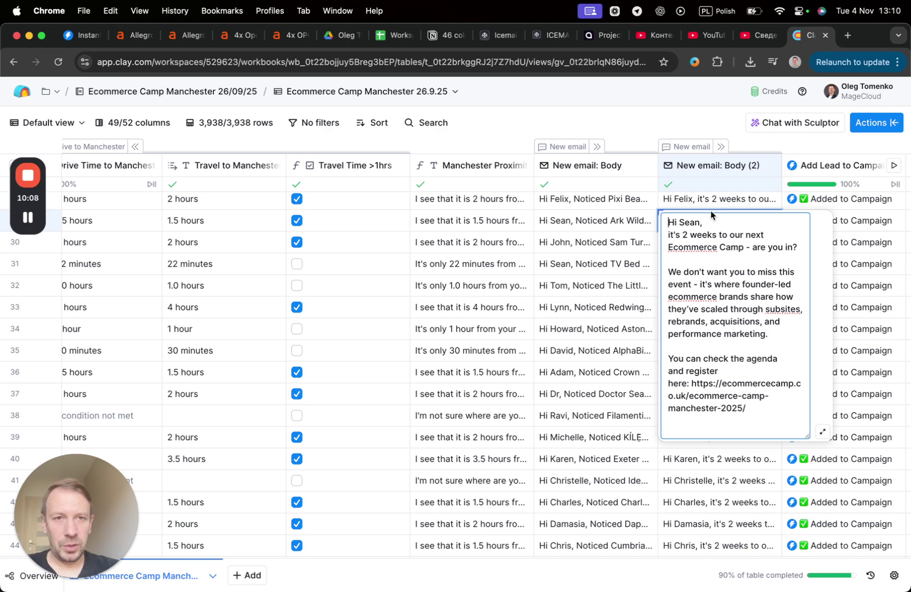
left_click(659, 128)
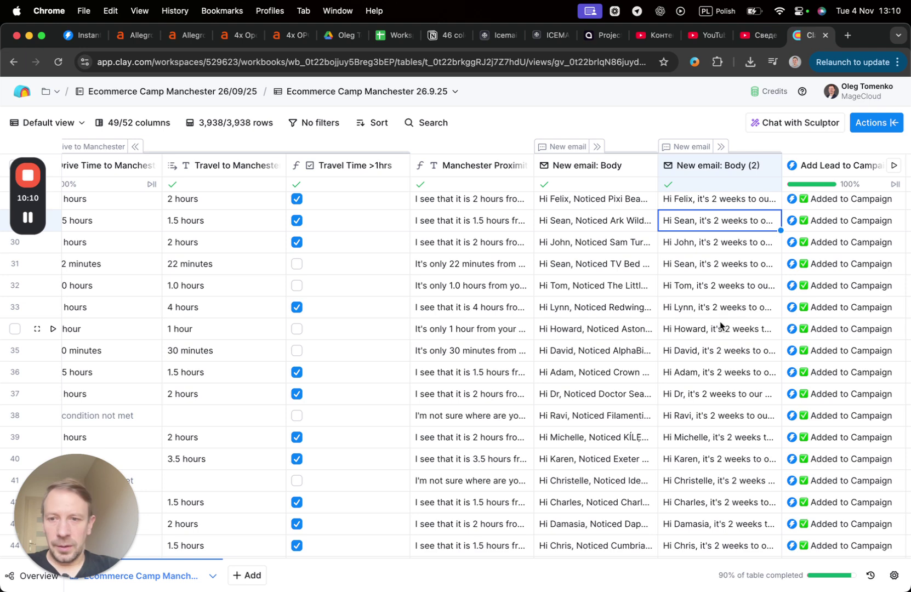